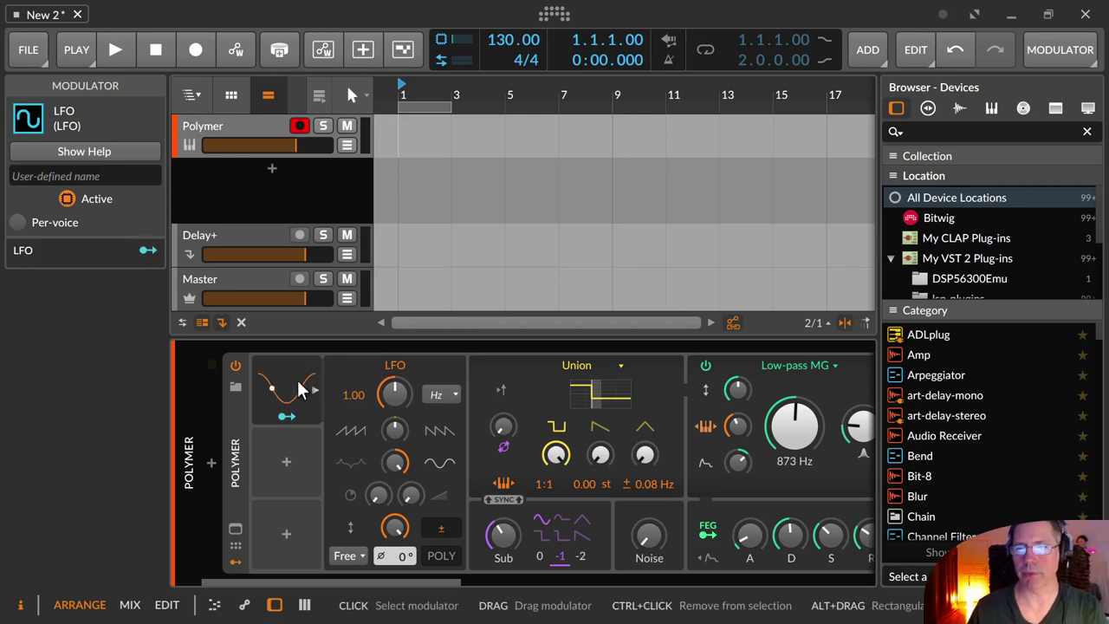
# Search 'lfo' in the modulator chooser, preview the LFO, and cancel without adding it
pyautogui.click(287, 458)
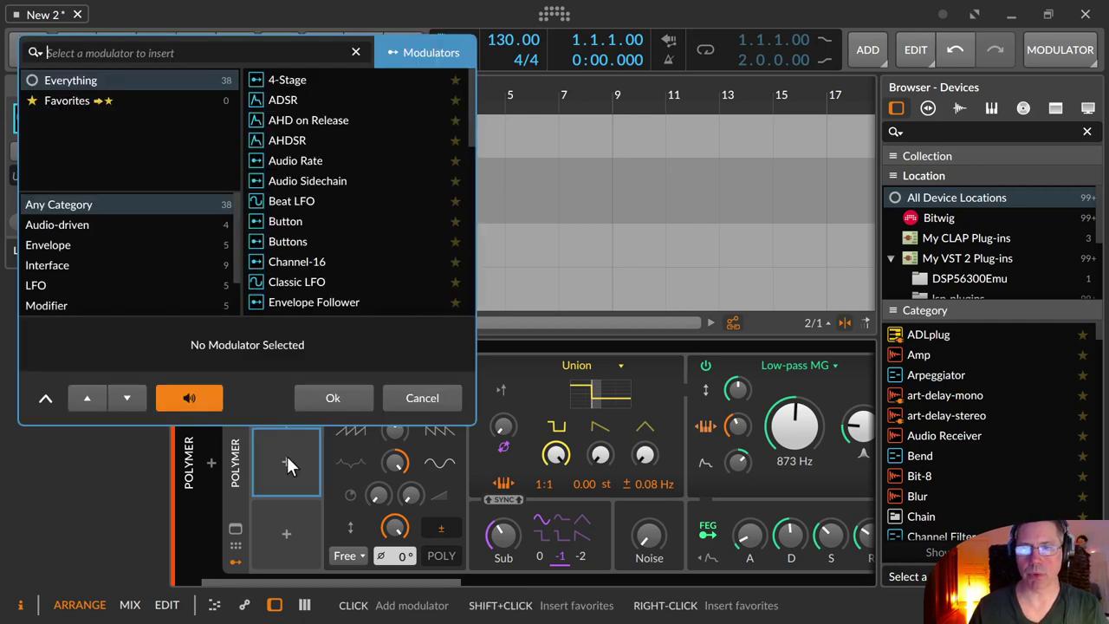
pyautogui.write('lfo')
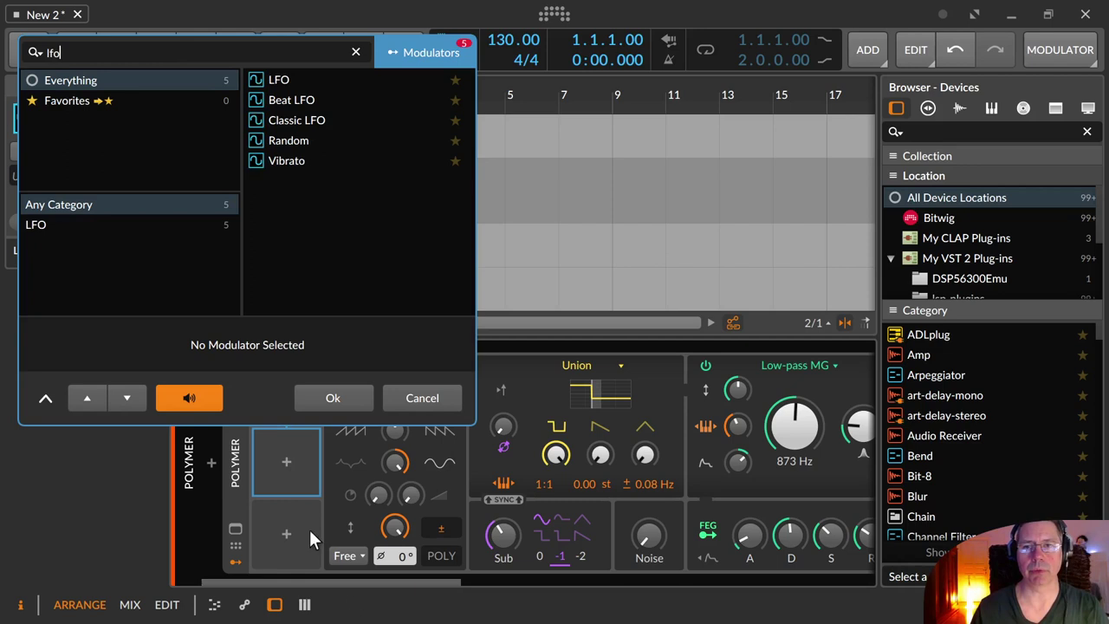
pyautogui.click(279, 80)
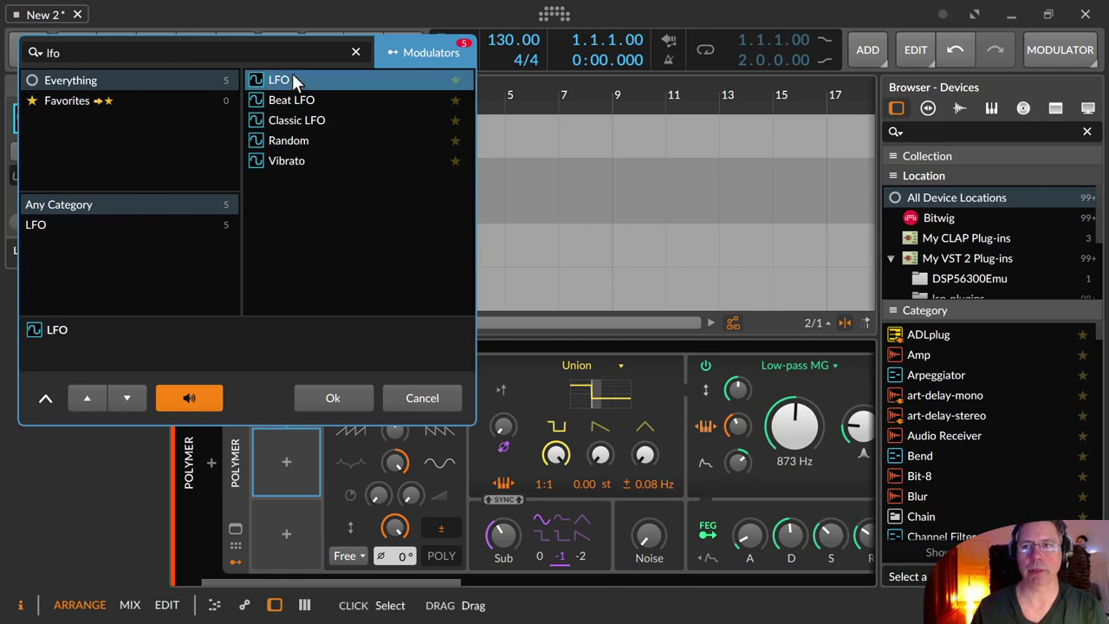
pyautogui.click(441, 398)
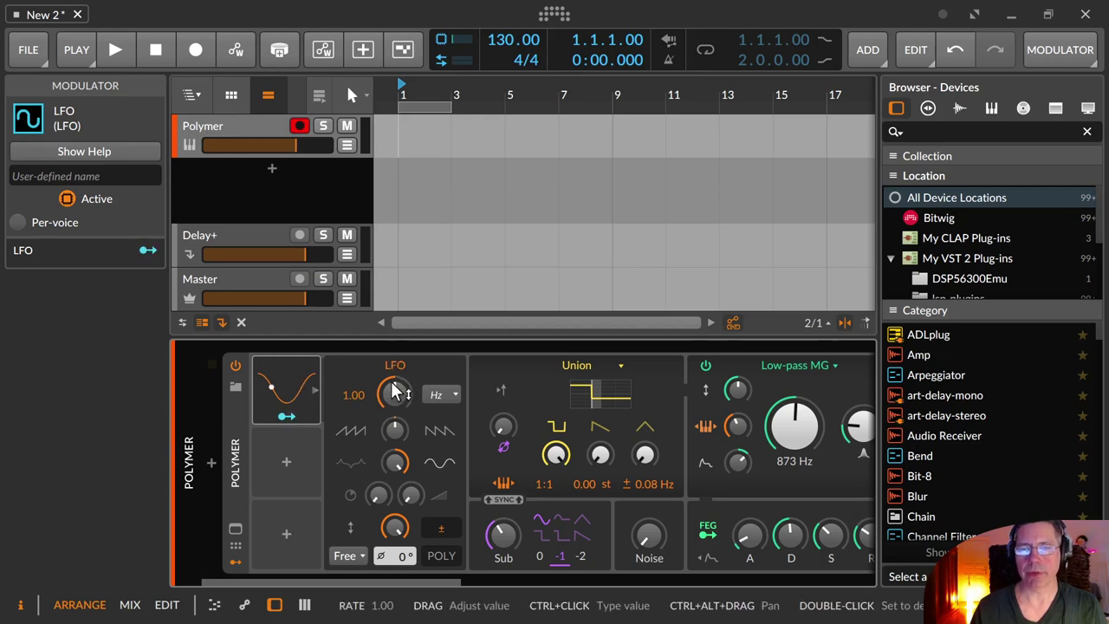
# Slow the LFO to 0.04 Hz and map it to phase modulation at 1.234
pyautogui.moveTo(394, 395)
pyautogui.mouseDown()
pyautogui.moveTo(394, 447)
pyautogui.moveTo(396, 395)
pyautogui.mouseUp()
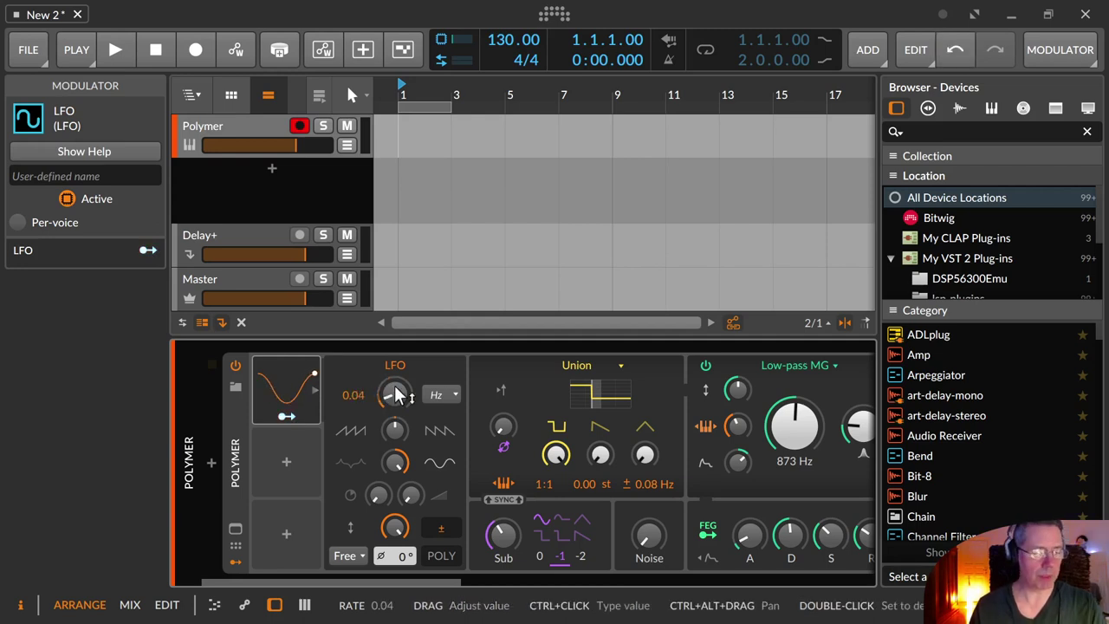
pyautogui.click(287, 416)
pyautogui.moveTo(503, 427)
pyautogui.mouseDown()
pyautogui.moveTo(502, 415)
pyautogui.moveTo(501, 440)
pyautogui.mouseUp()
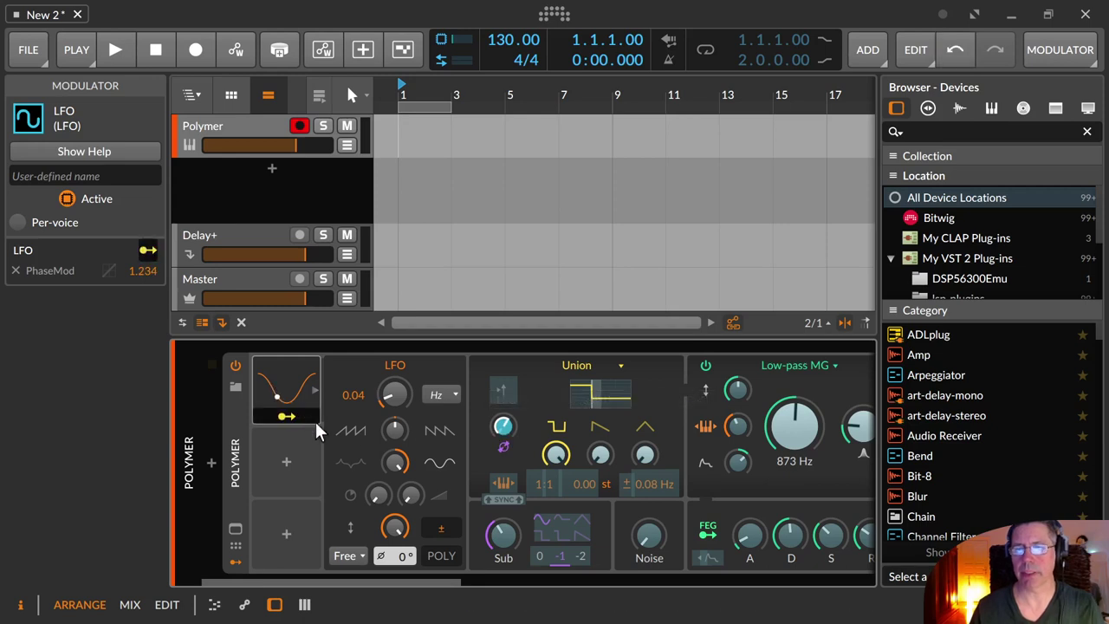
# Exit LFO mapping mode and raise the LFO rate to 0.37 Hz
pyautogui.click(287, 419)
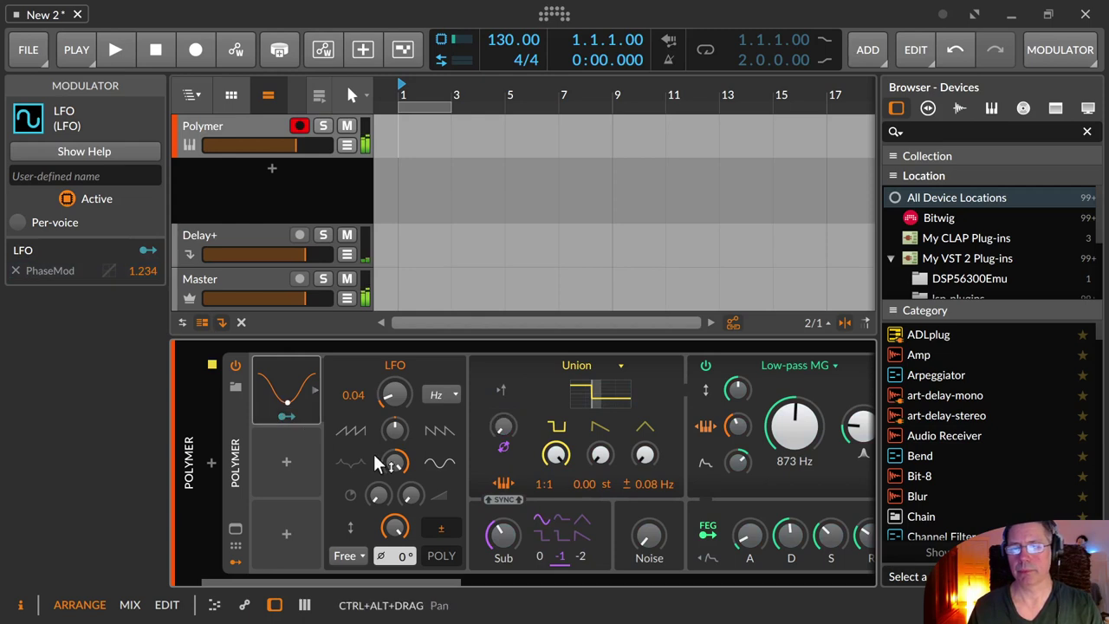
pyautogui.moveTo(390, 392); pyautogui.dragTo(392, 422)
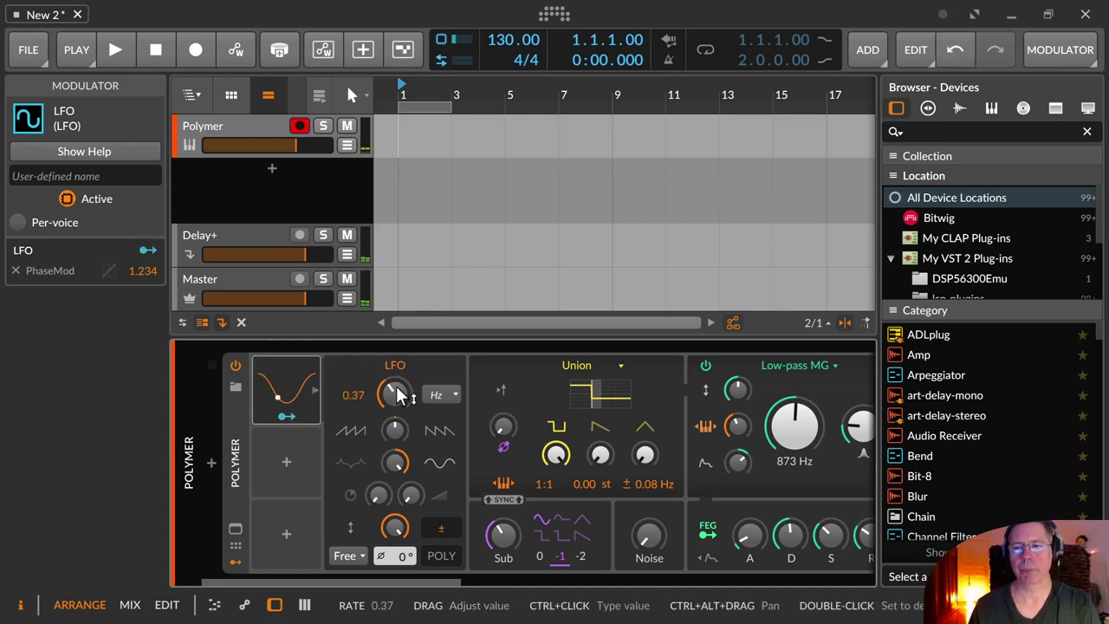
# Reset the LFO rate to 1.00 Hz and browse the timebase options, keeping Hertz
pyautogui.doubleClick(396, 385)
pyautogui.click(435, 395)
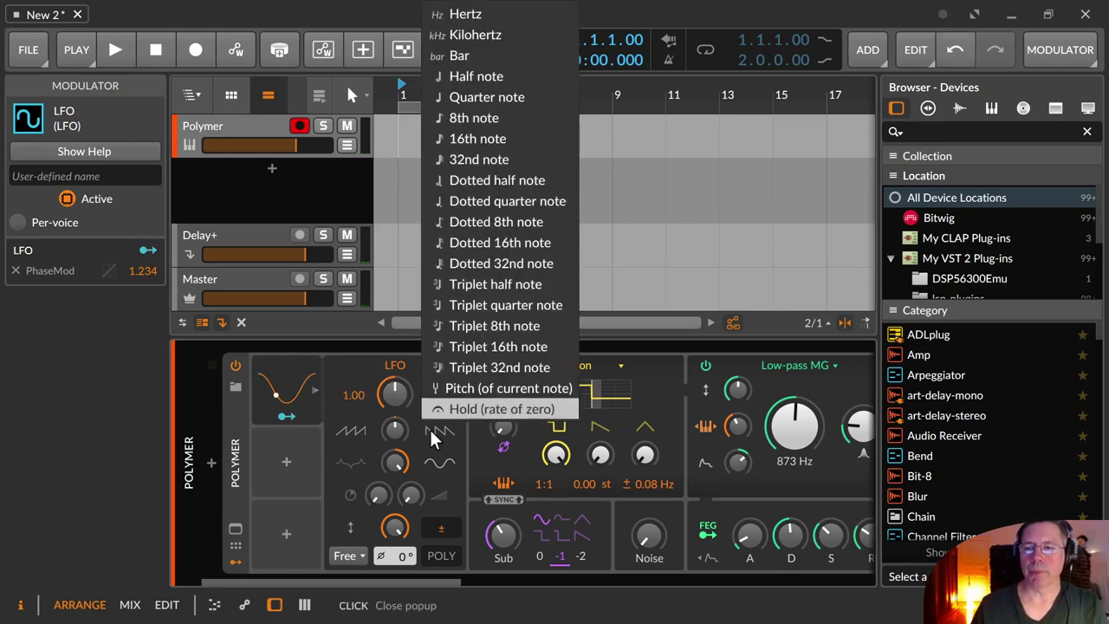
pyautogui.click(416, 411)
pyautogui.click(445, 396)
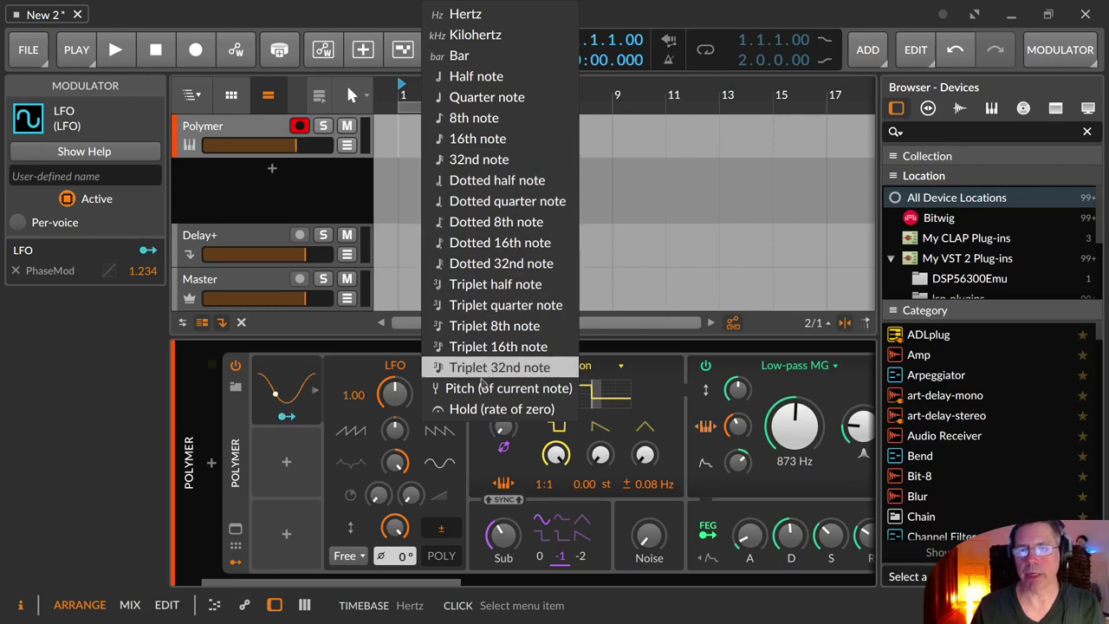
pyautogui.click(339, 373)
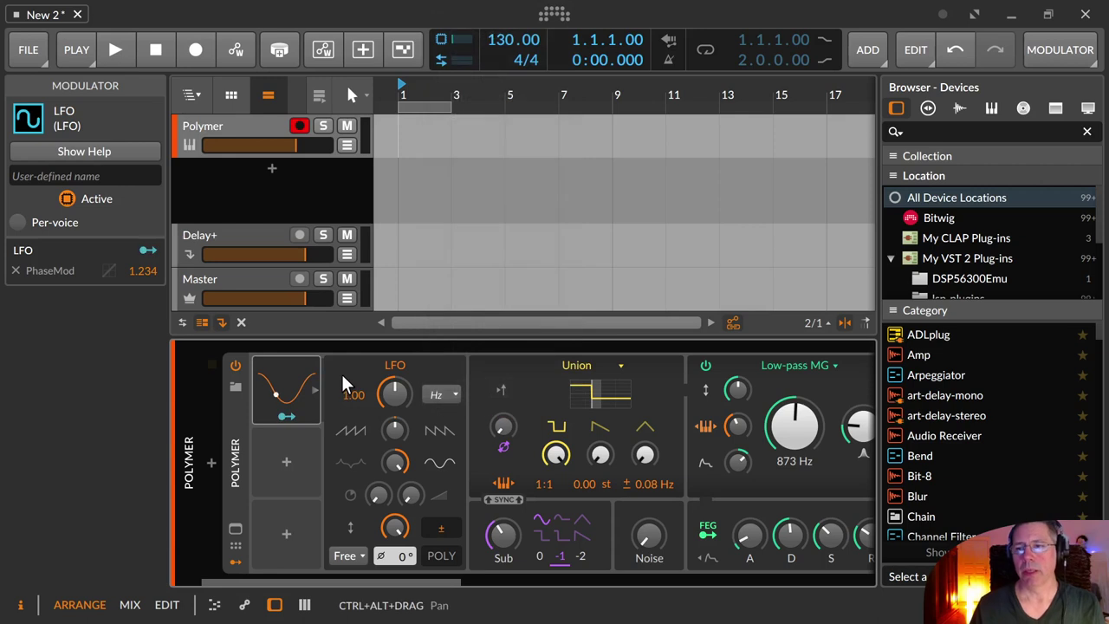
pyautogui.click(427, 395)
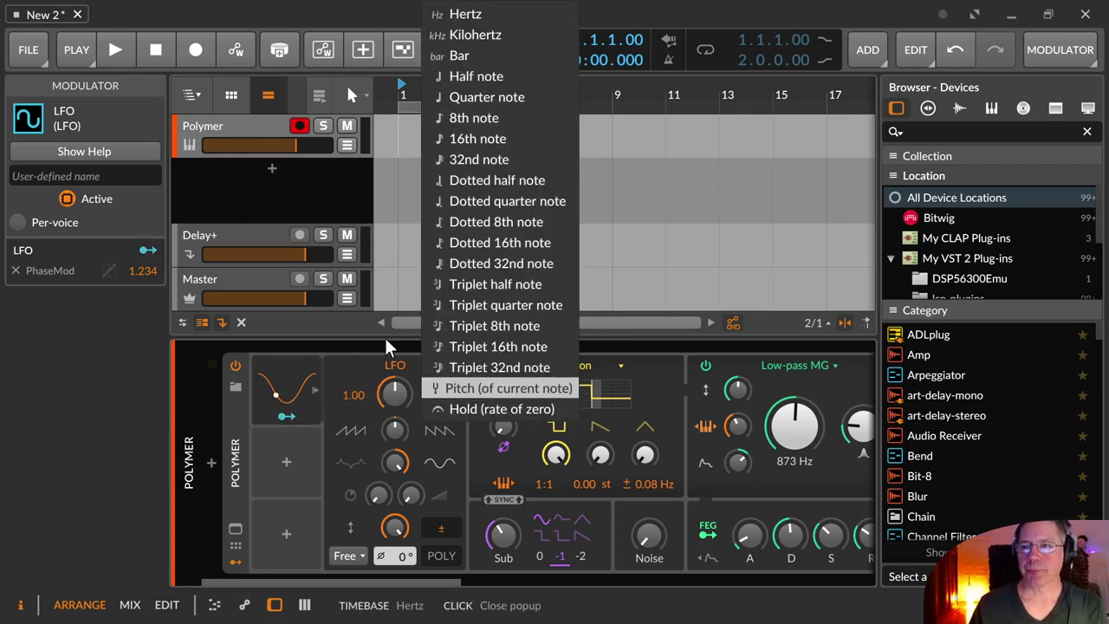
pyautogui.click(463, 14)
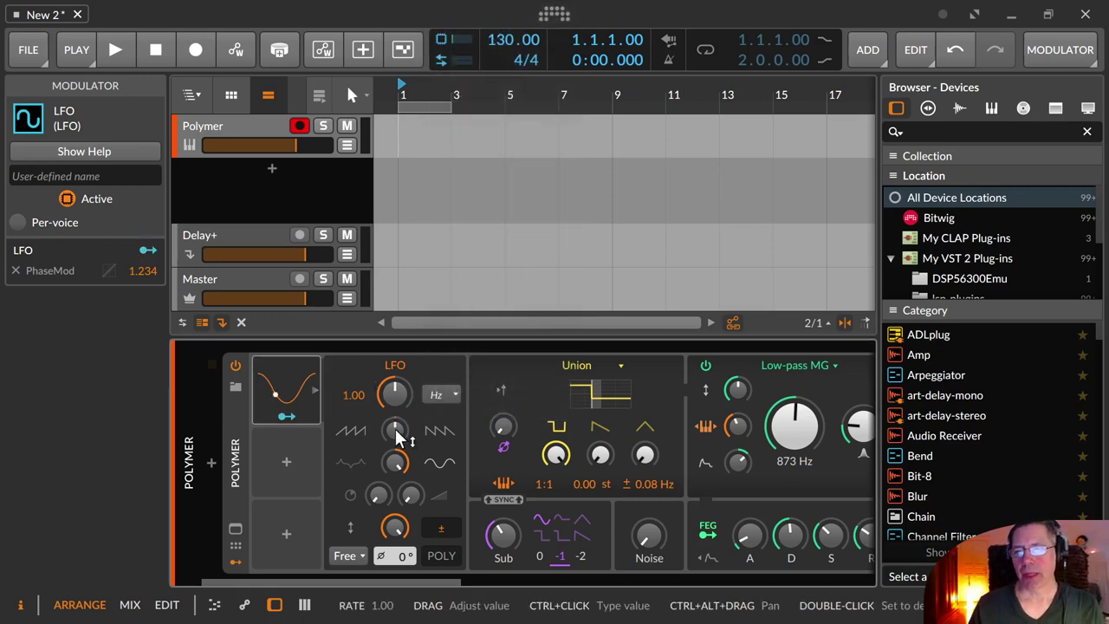
# Sweep the LFO tilt between ±100 %, reset it to 0, then pinch the curve to -98.9 %
pyautogui.moveTo(396, 435); pyautogui.dragTo(396, 504)
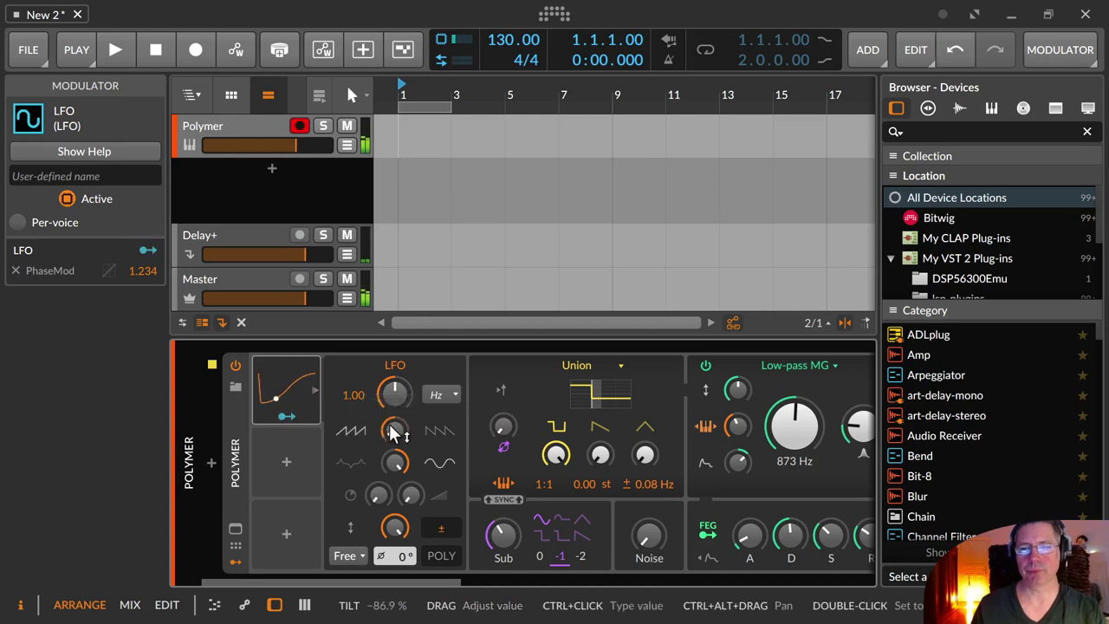
pyautogui.moveTo(392, 434); pyautogui.dragTo(391, 262)
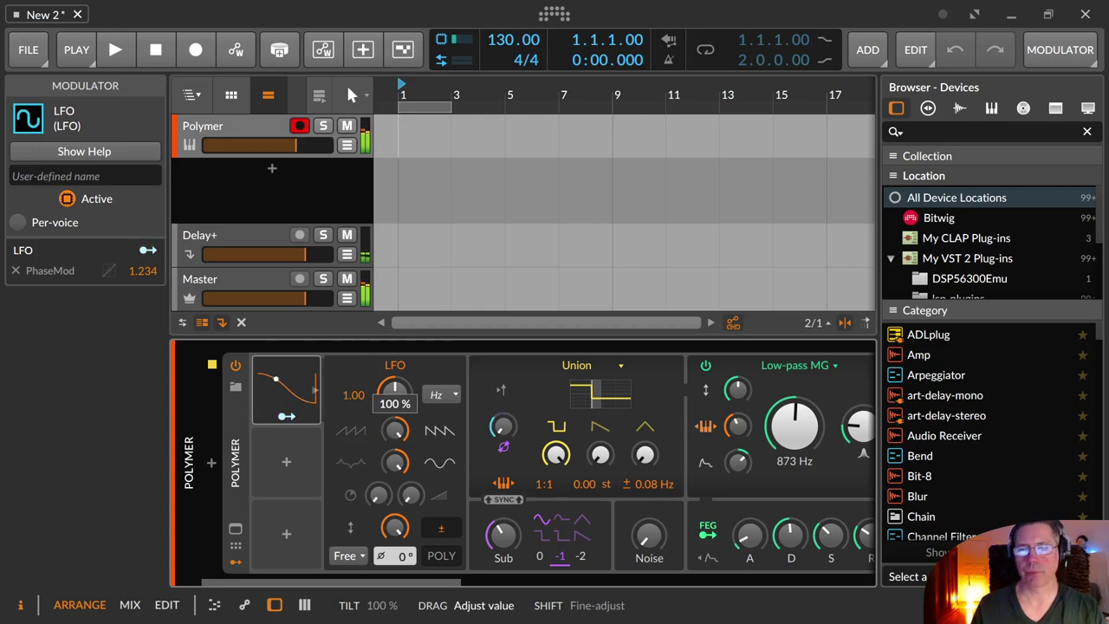
pyautogui.moveTo(394, 390); pyautogui.dragTo(395, 356)
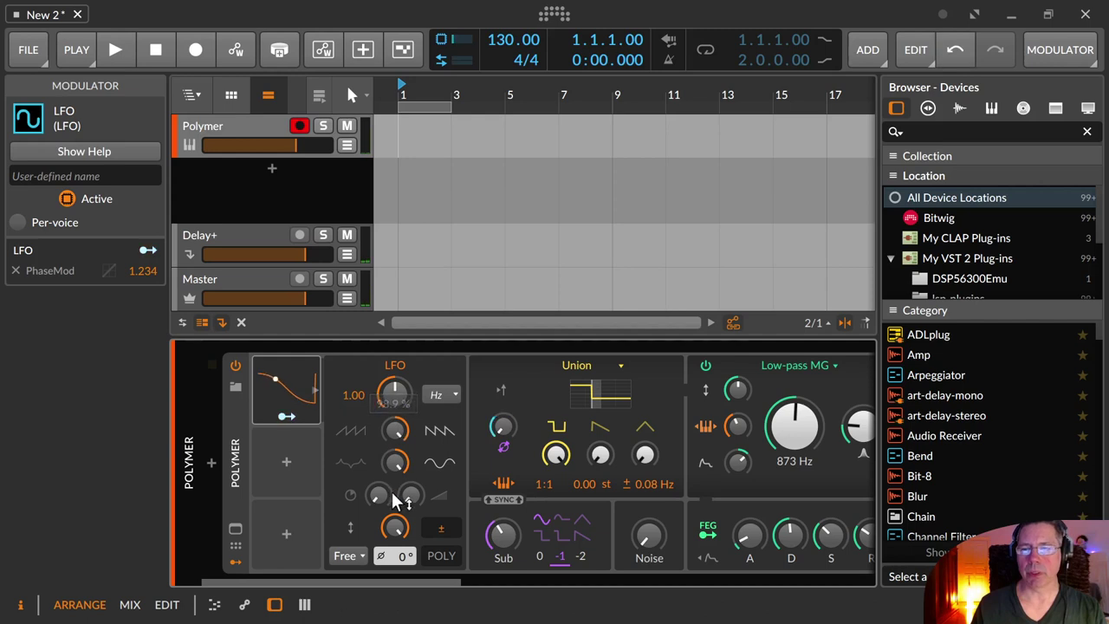
pyautogui.doubleClick(396, 428)
pyautogui.moveTo(393, 460)
pyautogui.mouseDown()
pyautogui.moveTo(393, 374)
pyautogui.moveTo(394, 555)
pyautogui.moveTo(394, 468)
pyautogui.mouseUp()
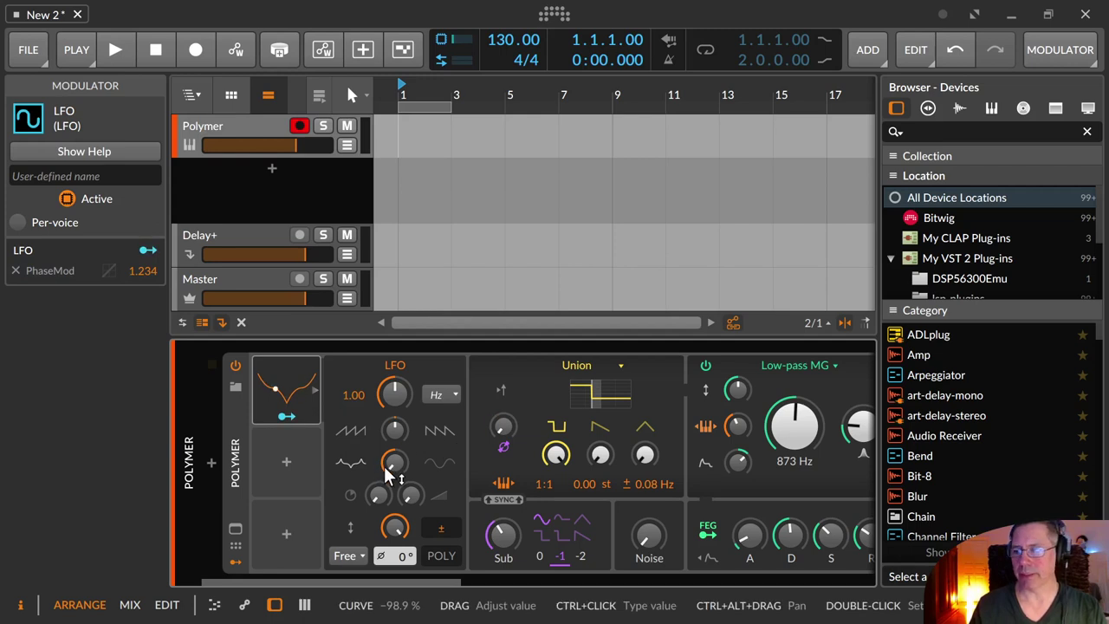
# Sweep the LFO curve between -100 % and 53.7 %, settling at -35.4 %
pyautogui.moveTo(386, 466); pyautogui.dragTo(394, 414)
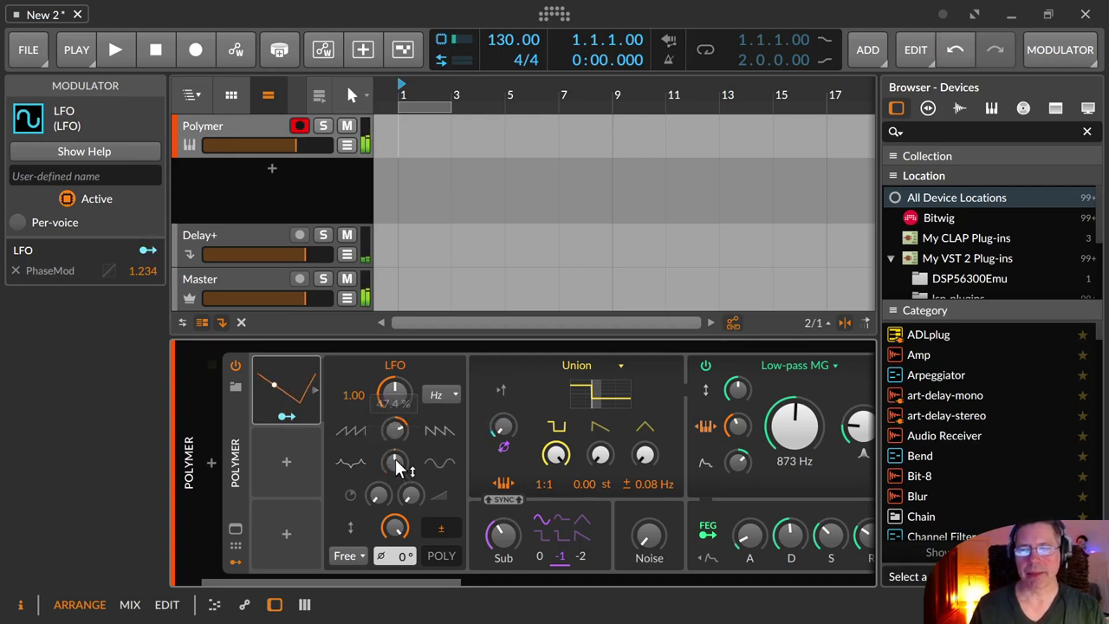
pyautogui.moveTo(395, 467); pyautogui.dragTo(391, 426)
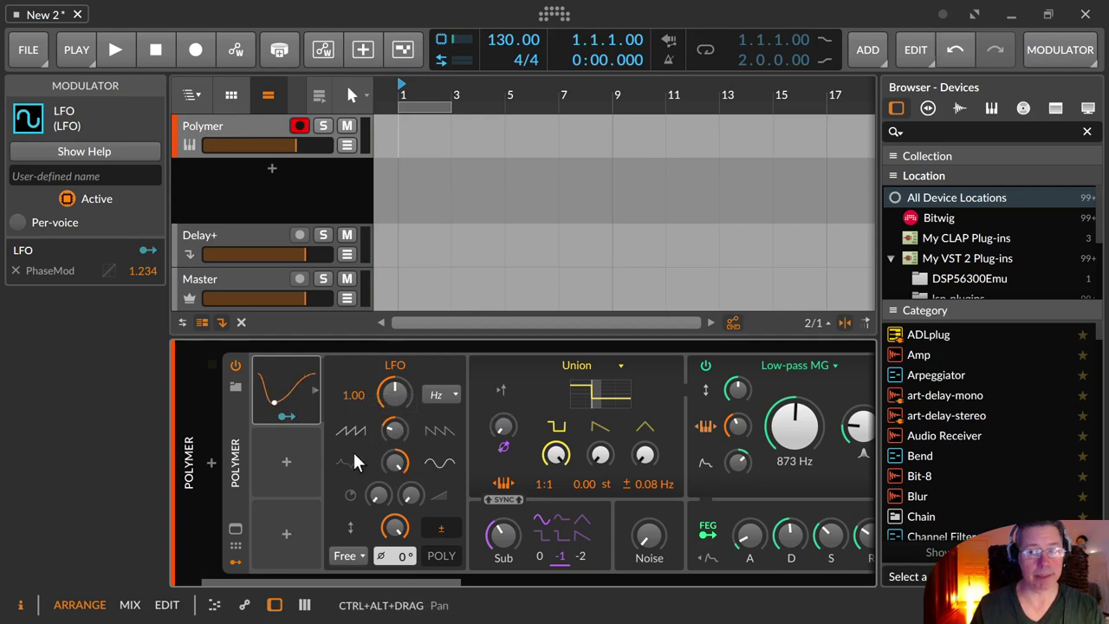
pyautogui.moveTo(392, 429); pyautogui.dragTo(389, 468)
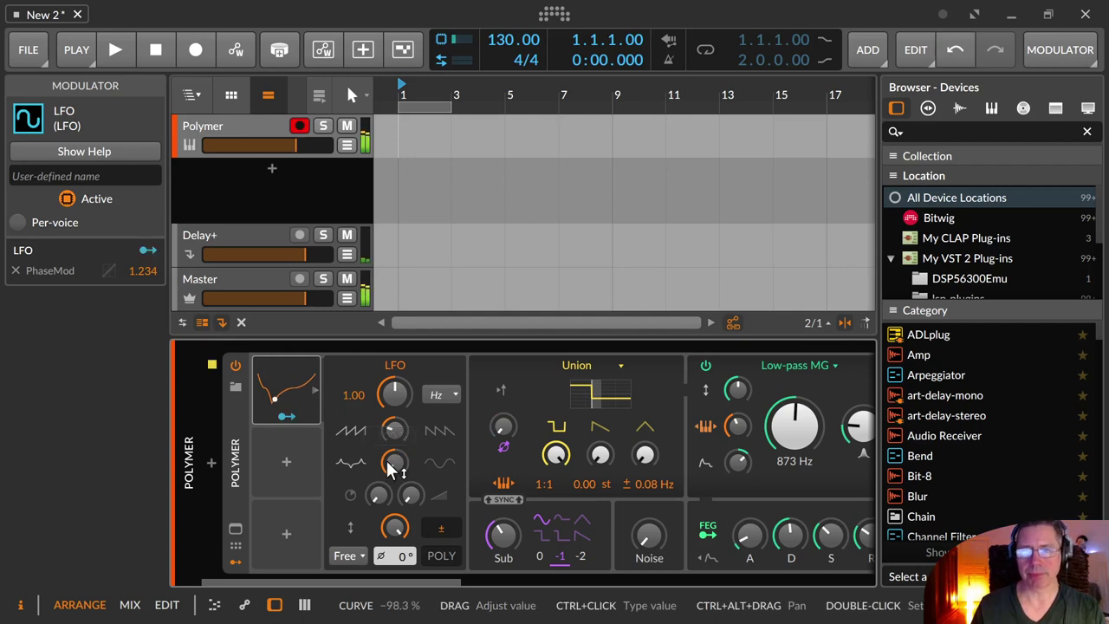
pyautogui.moveTo(386, 466); pyautogui.dragTo(386, 435)
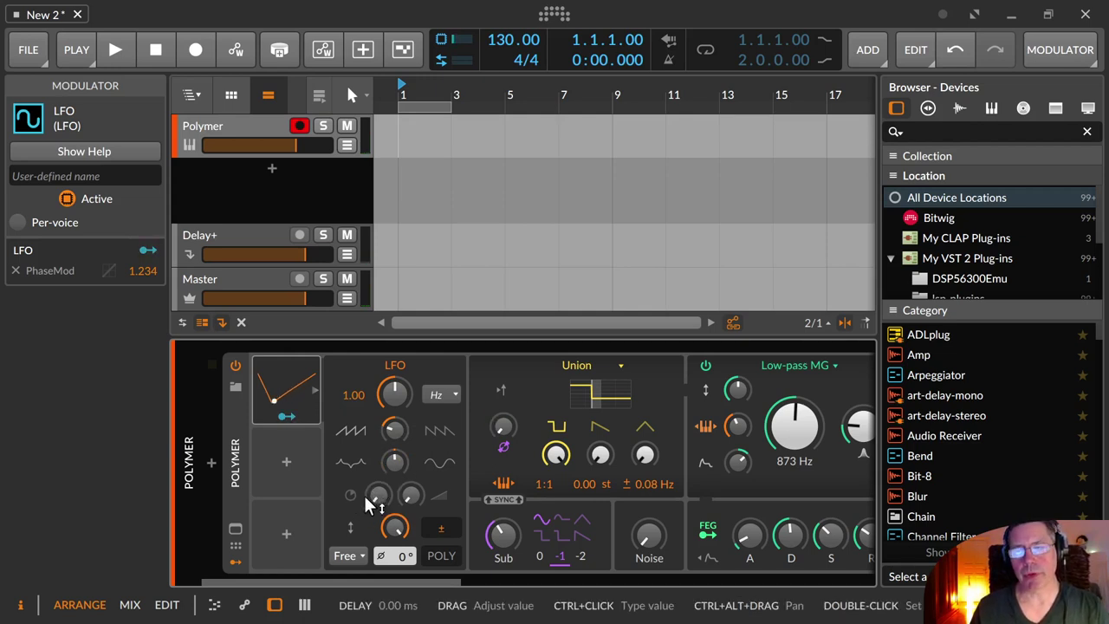
# Raise the LFO delay through 127 ms and 534 ms to 546 ms
pyautogui.moveTo(368, 493); pyautogui.dragTo(368, 467)
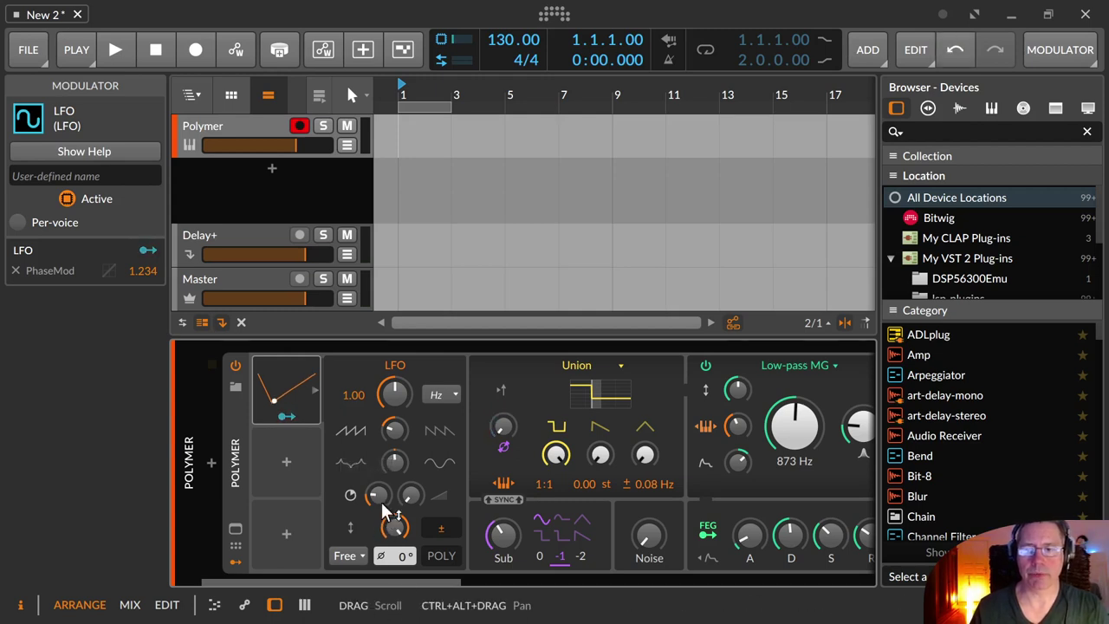
pyautogui.moveTo(384, 506); pyautogui.dragTo(384, 477)
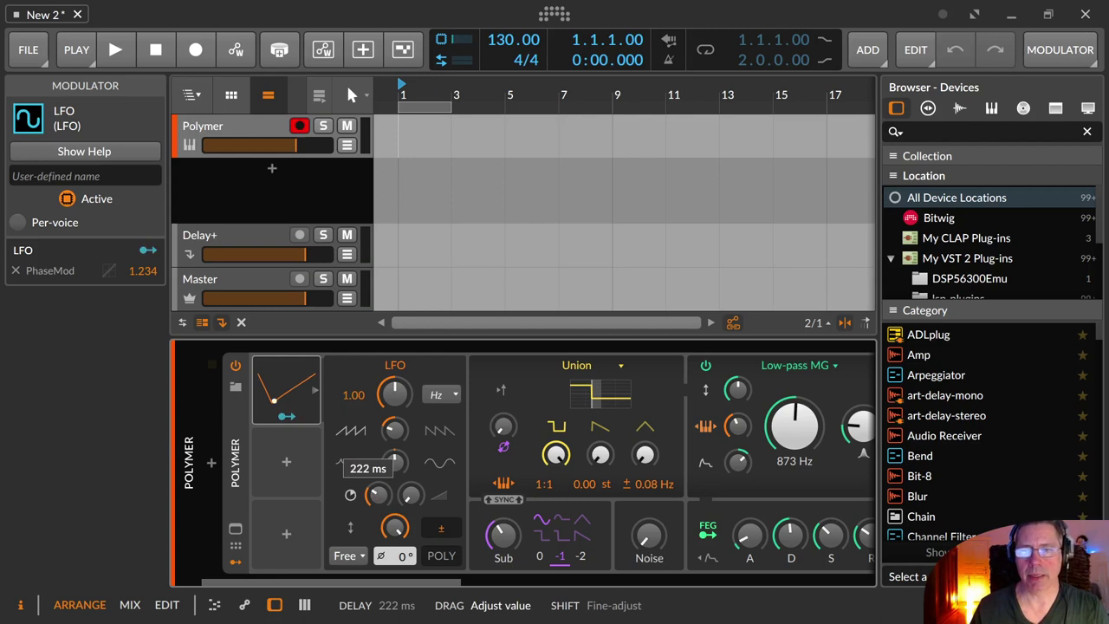
pyautogui.moveTo(395, 461); pyautogui.dragTo(394, 431)
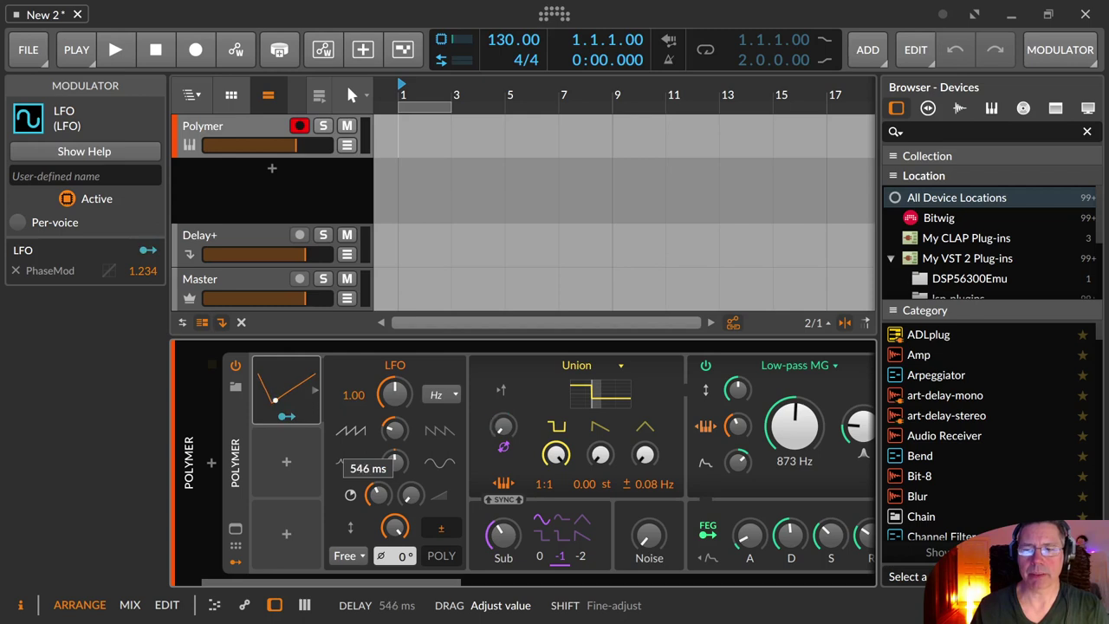
pyautogui.moveTo(394, 432); pyautogui.dragTo(395, 432)
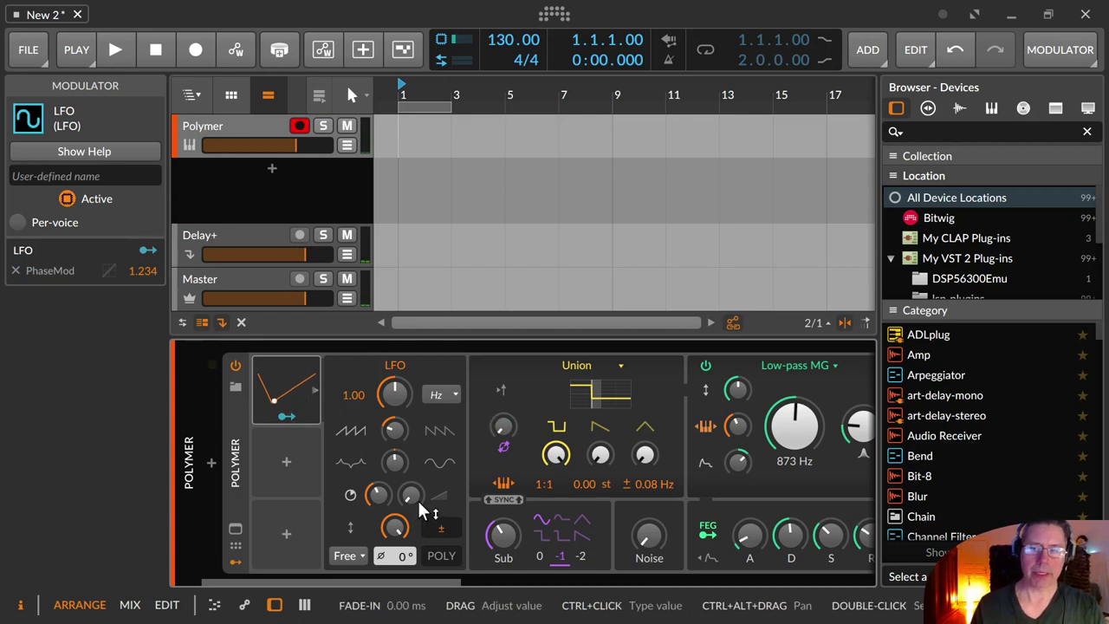
# Adjust the LFO fade-in, passing 1.47 s, to finish at 2.07 s
pyautogui.moveTo(414, 500); pyautogui.dragTo(413, 433)
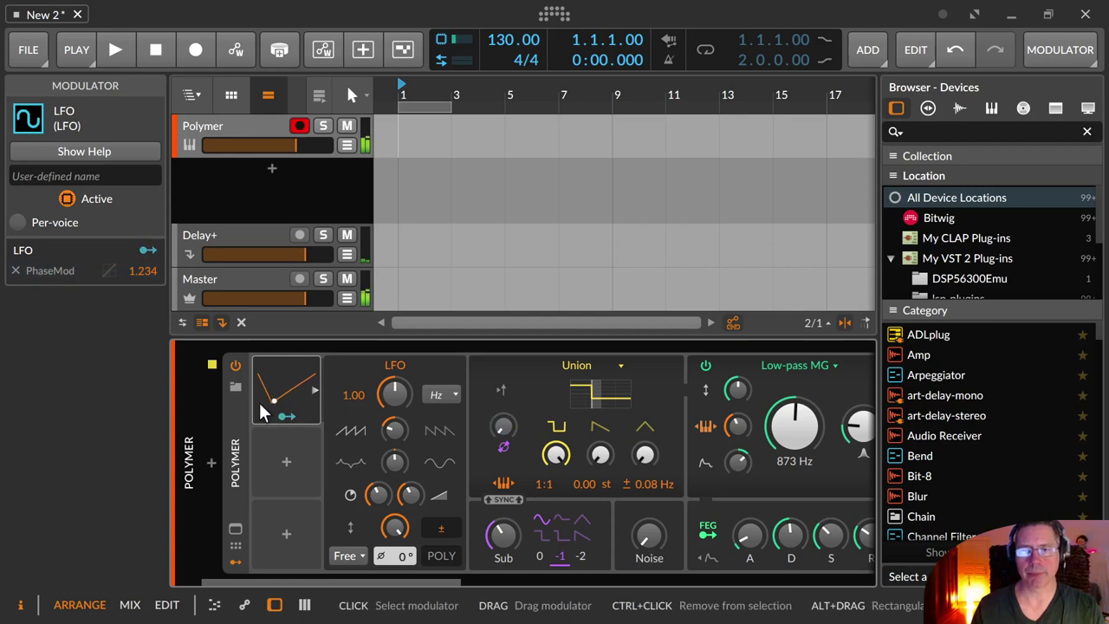
pyautogui.moveTo(408, 505); pyautogui.dragTo(408, 530)
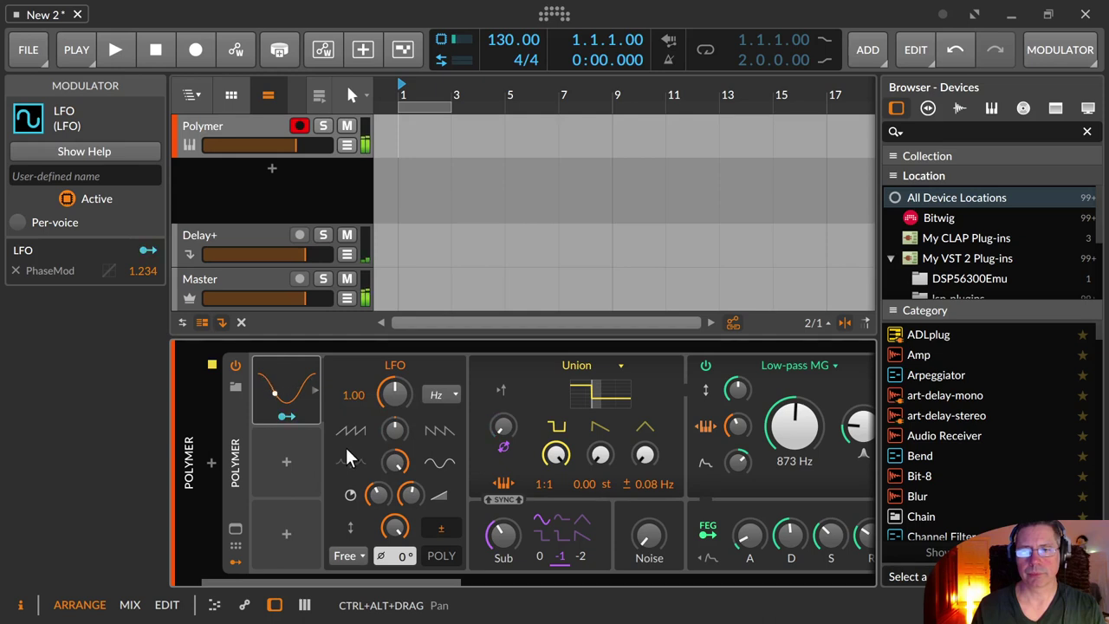
pyautogui.moveTo(405, 494); pyautogui.dragTo(406, 487)
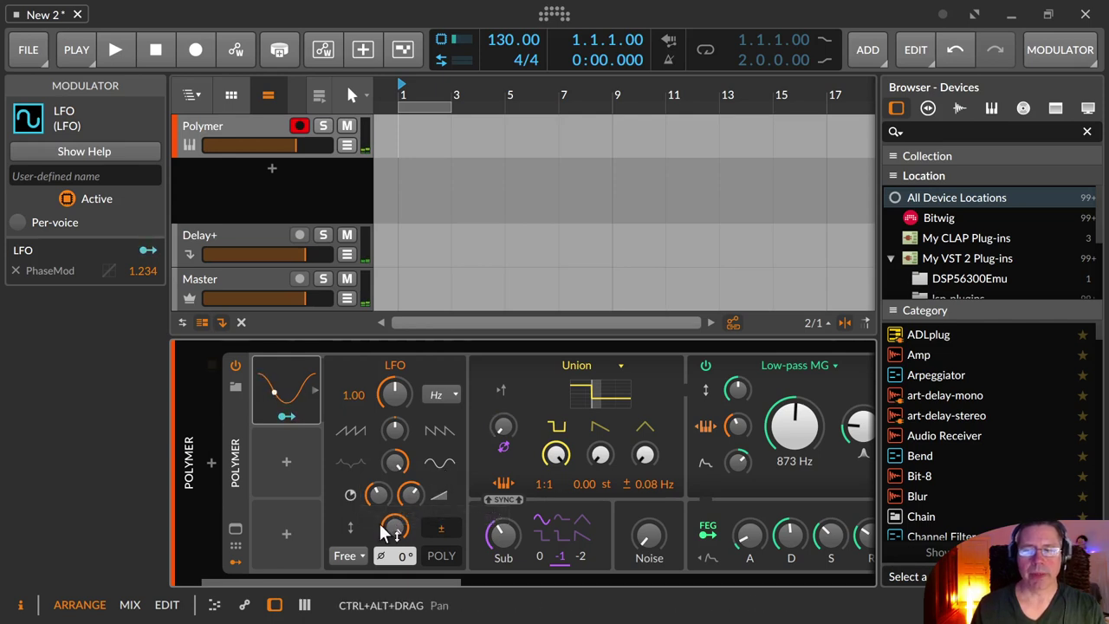
# Adjust the LFO output amount, trying 48 % and unipolar, ending near 88.9 %
pyautogui.moveTo(399, 526); pyautogui.dragTo(399, 562)
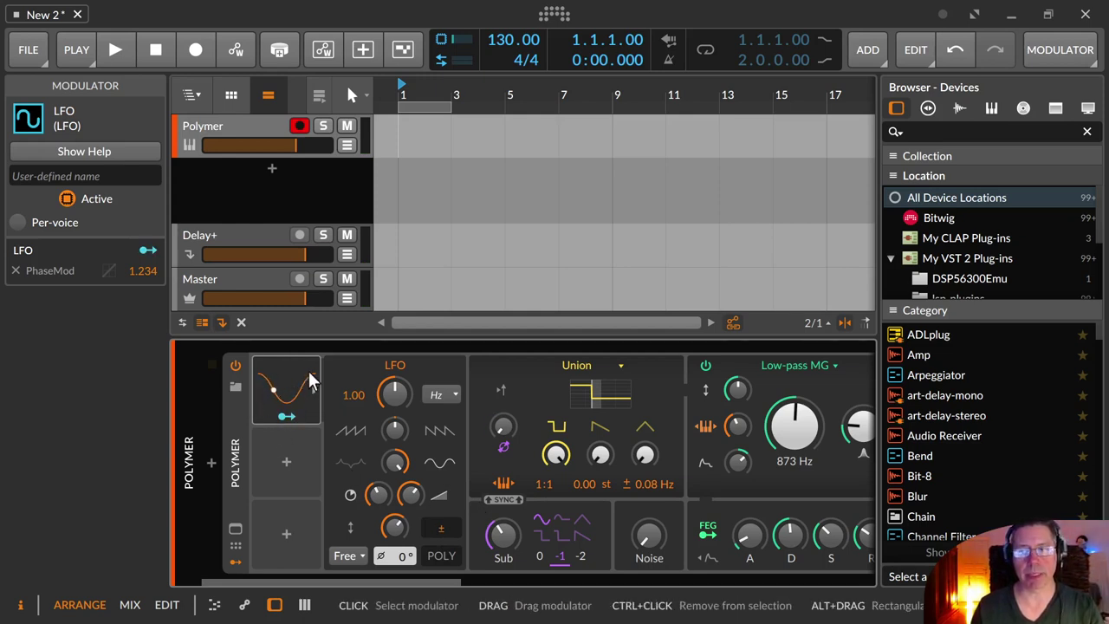
pyautogui.click(443, 530)
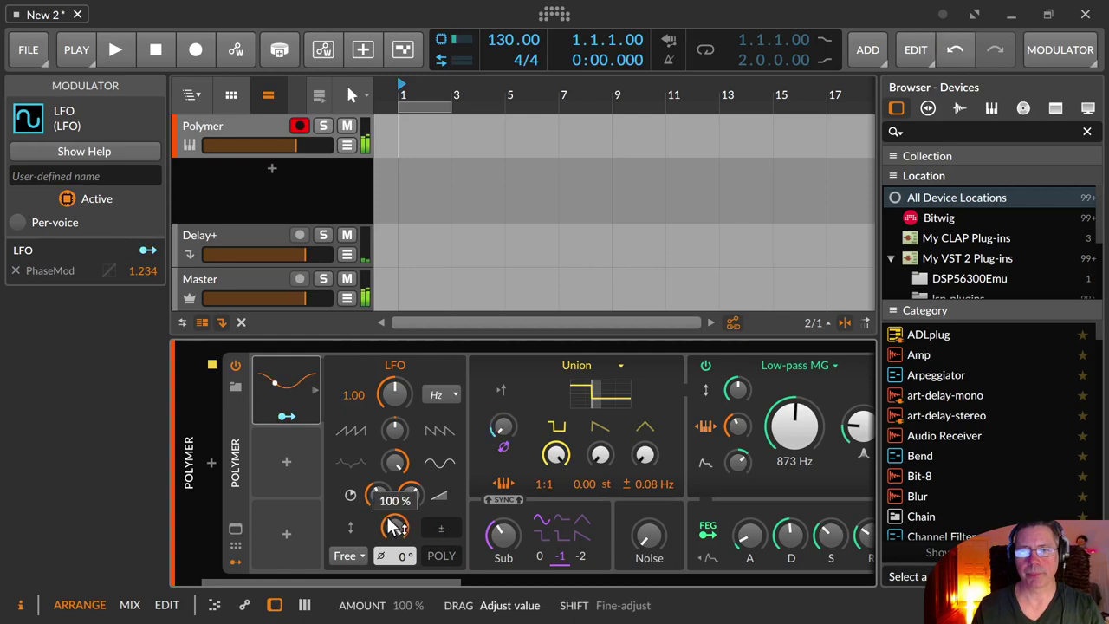
pyautogui.moveTo(395, 527); pyautogui.dragTo(396, 529)
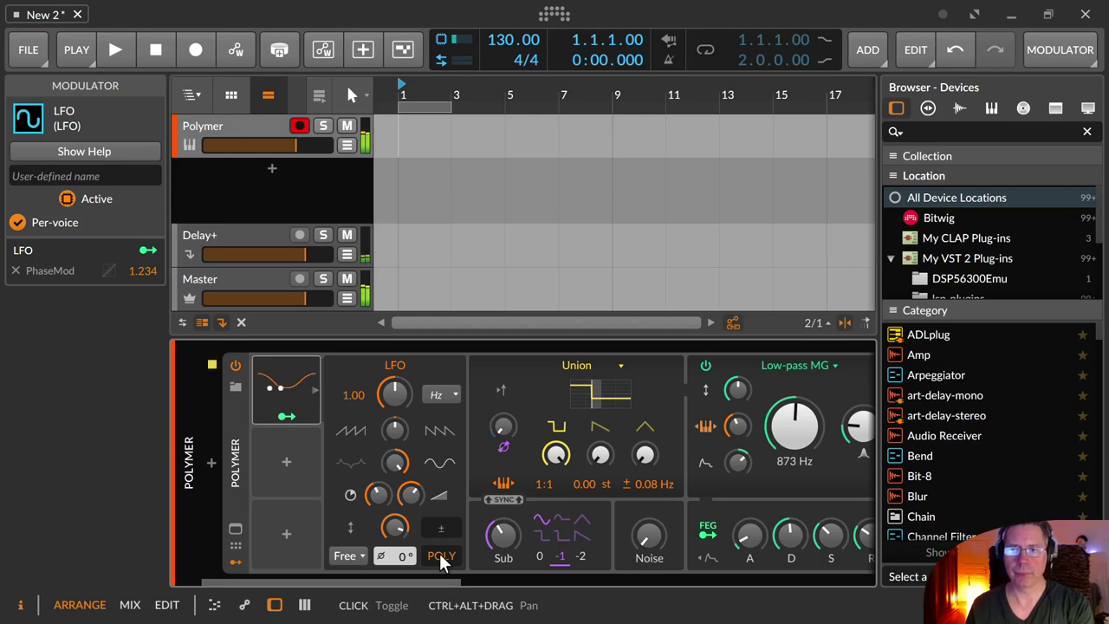
# Slow the LFO rate to 0.31 Hz and check then dismiss its right-click menu
pyautogui.moveTo(397, 397); pyautogui.dragTo(397, 430)
pyautogui.rightClick(402, 398)
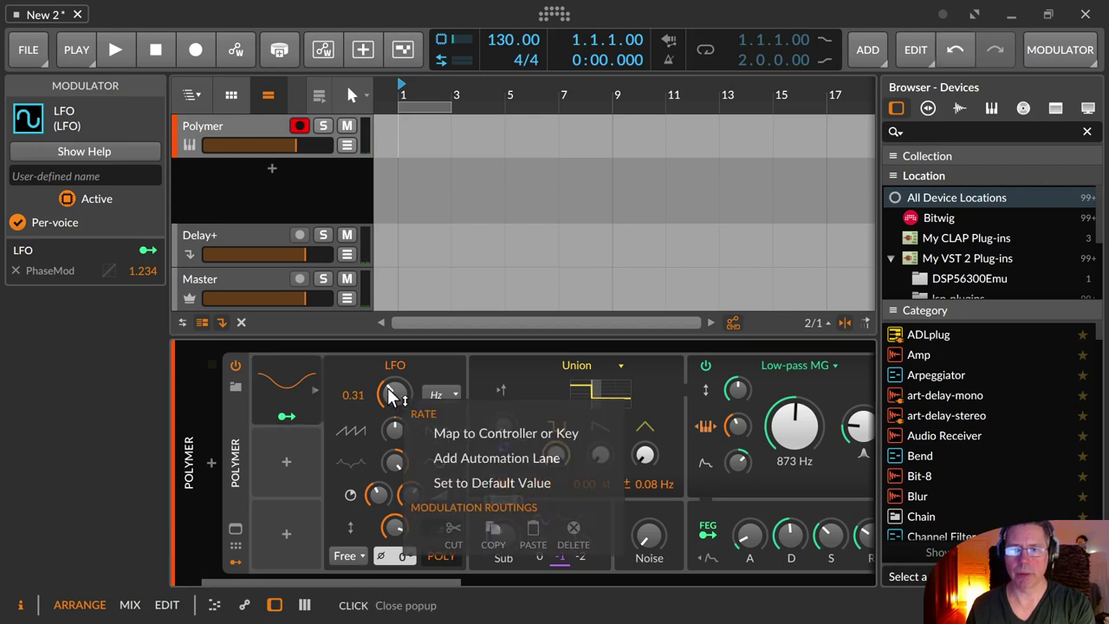
pyautogui.click(392, 396)
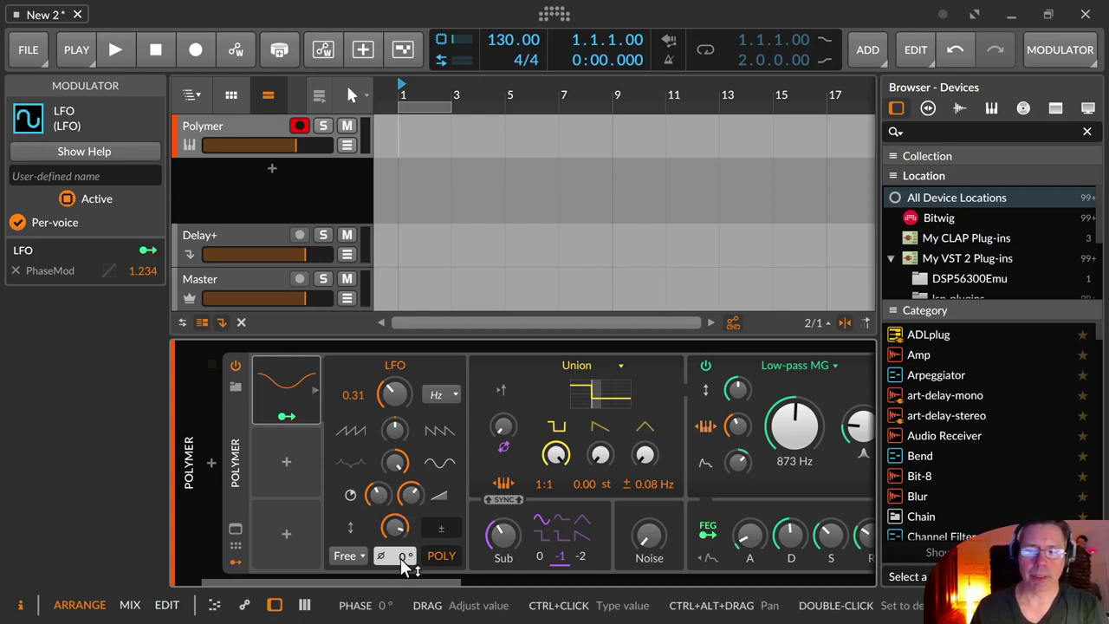
# Set the LFO trigger mode to Note and adjust the start phase, ending at 0°
pyautogui.moveTo(401, 558)
pyautogui.mouseDown()
pyautogui.moveTo(400, 460)
pyautogui.moveTo(400, 558)
pyautogui.mouseUp()
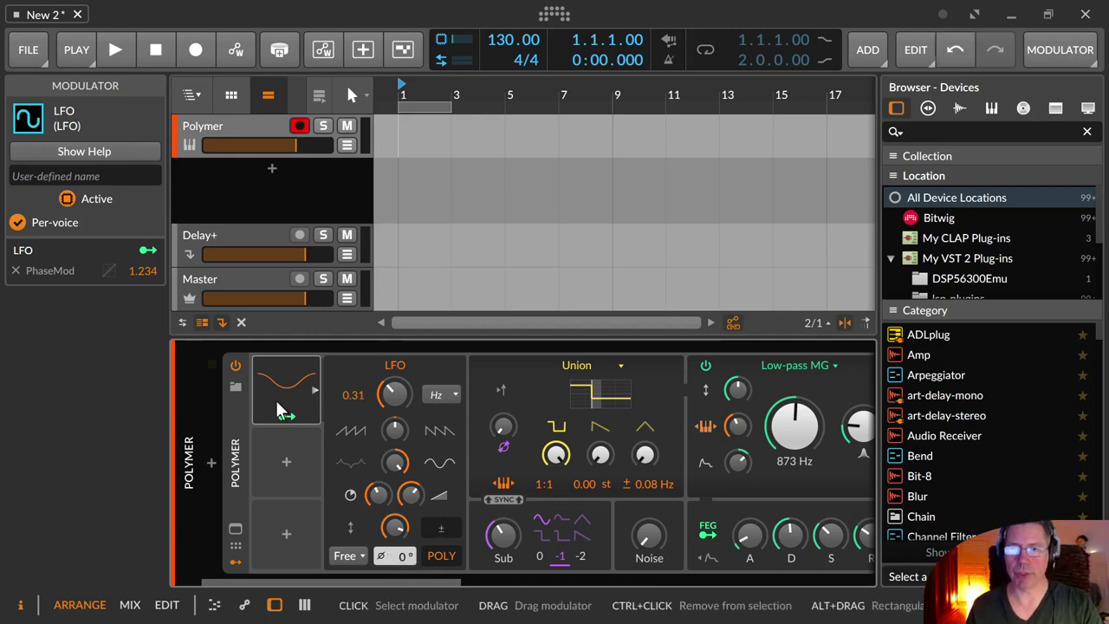
pyautogui.moveTo(381, 494)
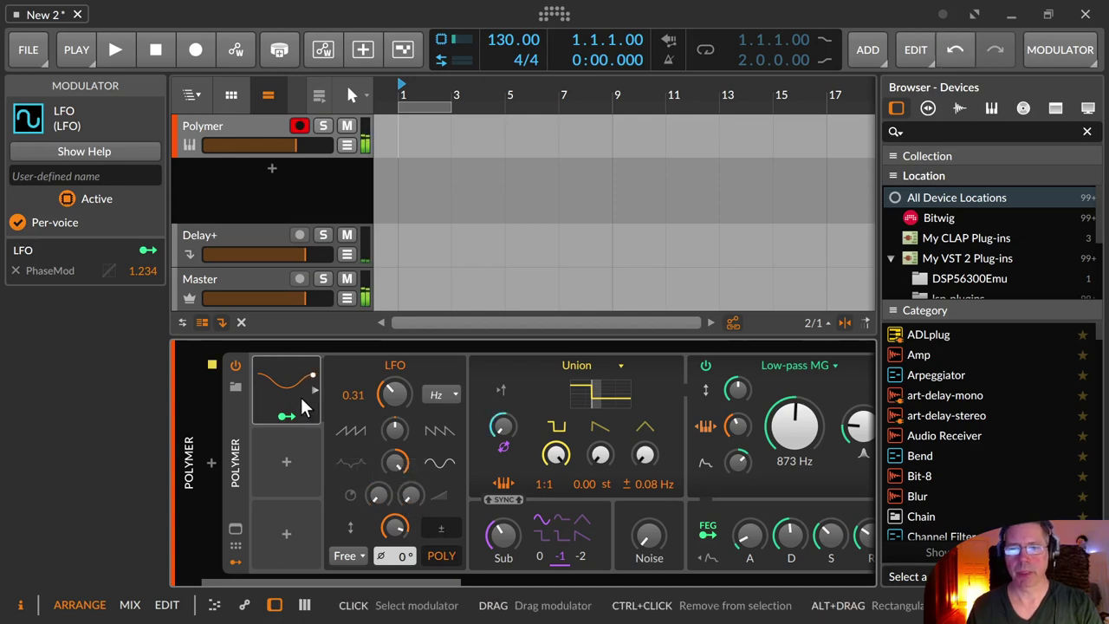
pyautogui.click(349, 556)
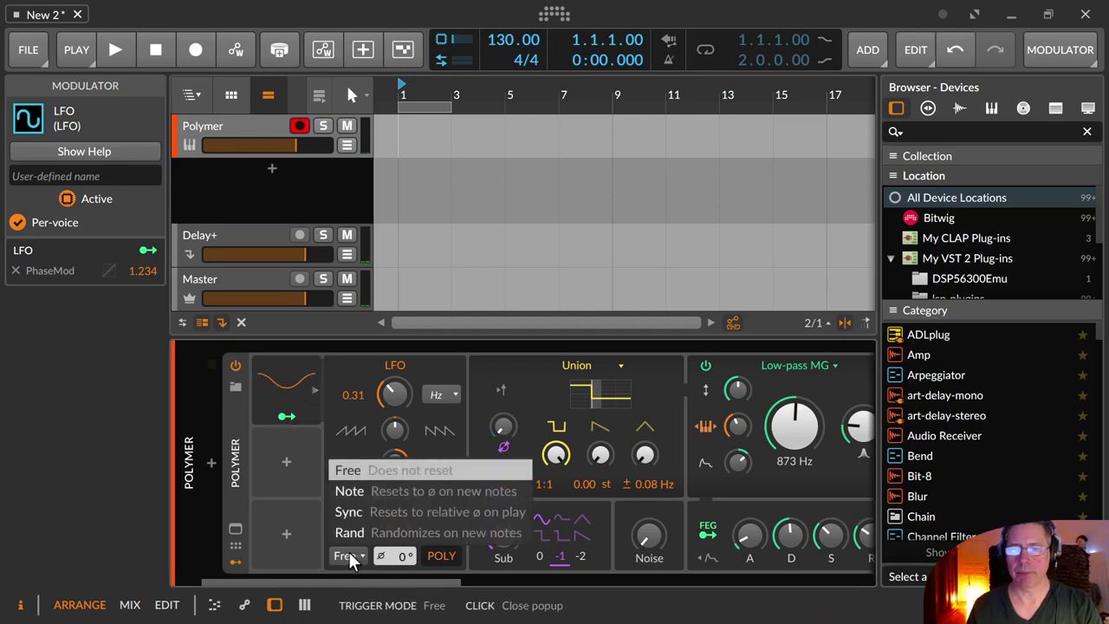
pyautogui.click(355, 489)
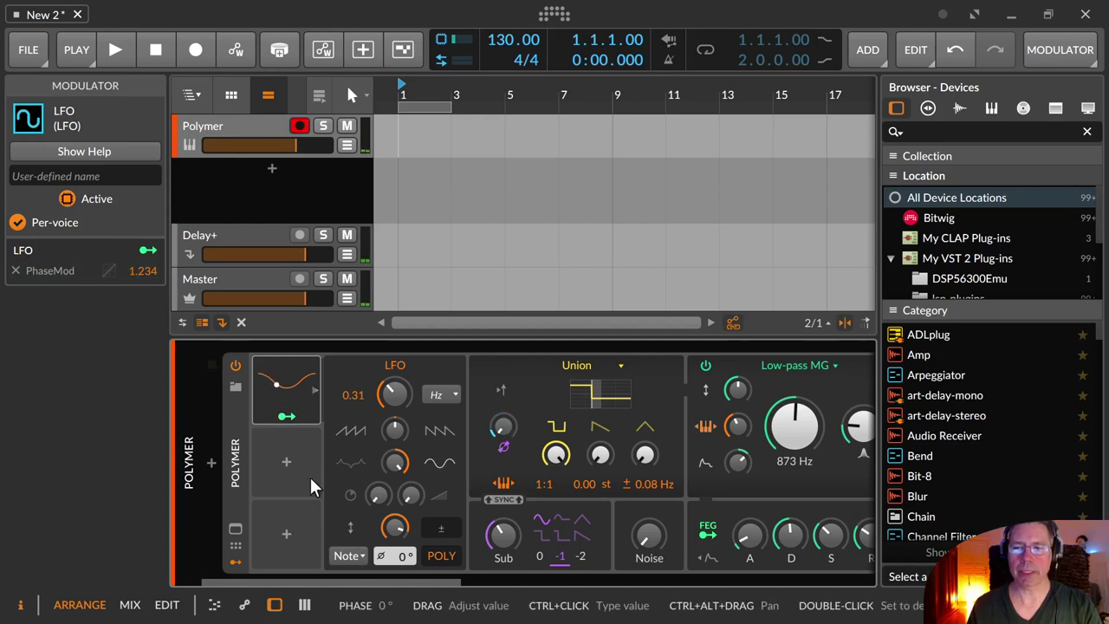
pyautogui.moveTo(401, 556)
pyautogui.mouseDown()
pyautogui.moveTo(401, 477)
pyautogui.moveTo(401, 594)
pyautogui.moveTo(402, 528)
pyautogui.moveTo(401, 562)
pyautogui.mouseUp()
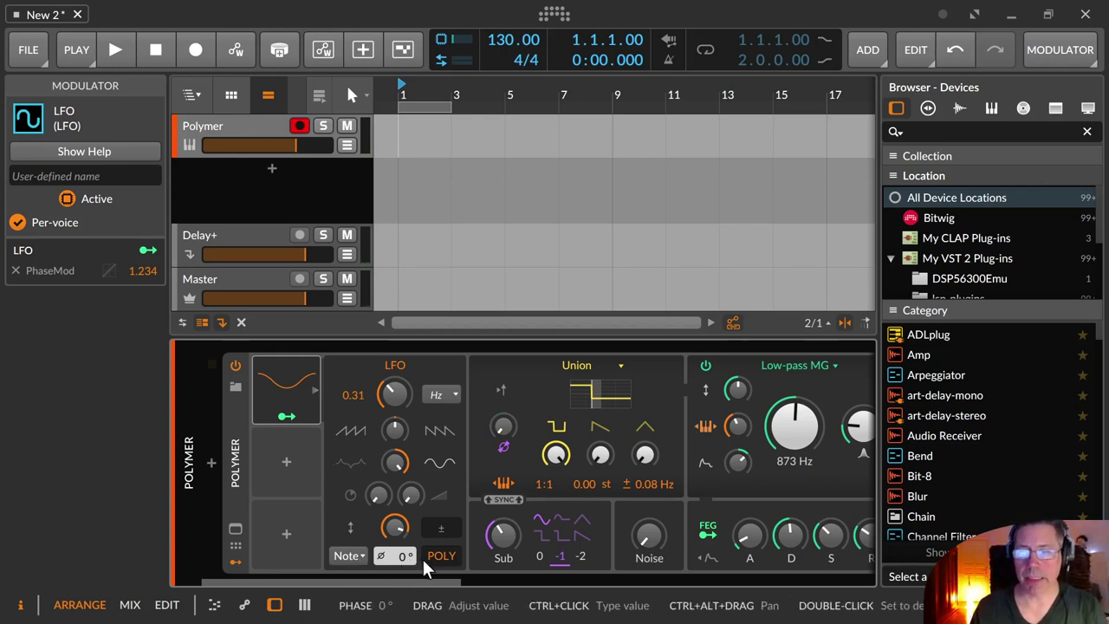
# Return the LFO trigger to Free and turn off per-voice POLY mode
pyautogui.click(342, 558)
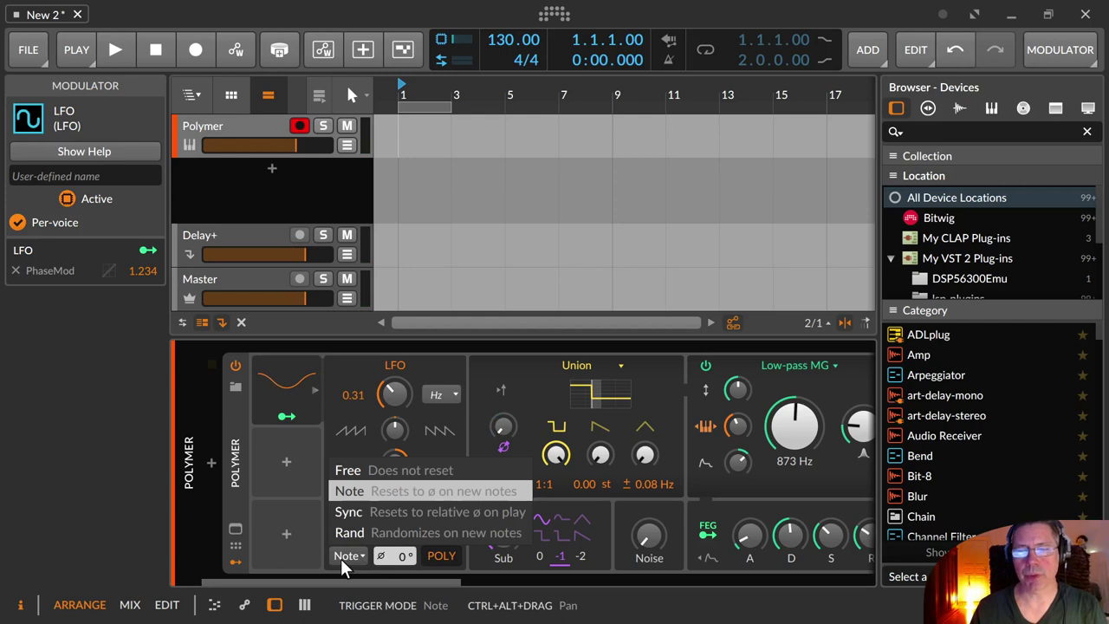
pyautogui.click(364, 470)
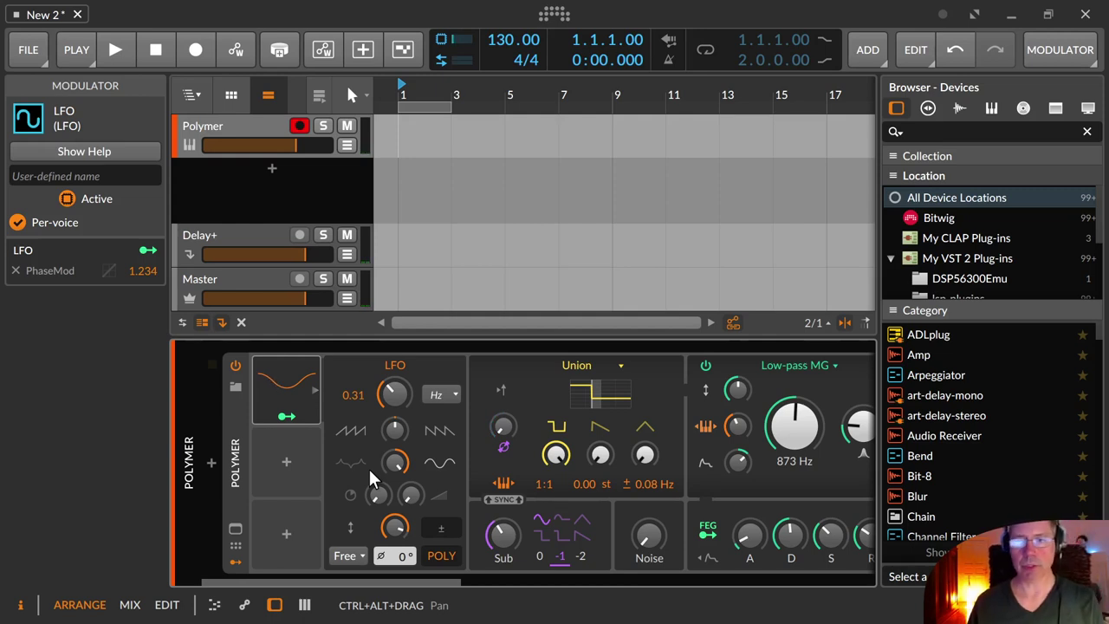
pyautogui.click(442, 556)
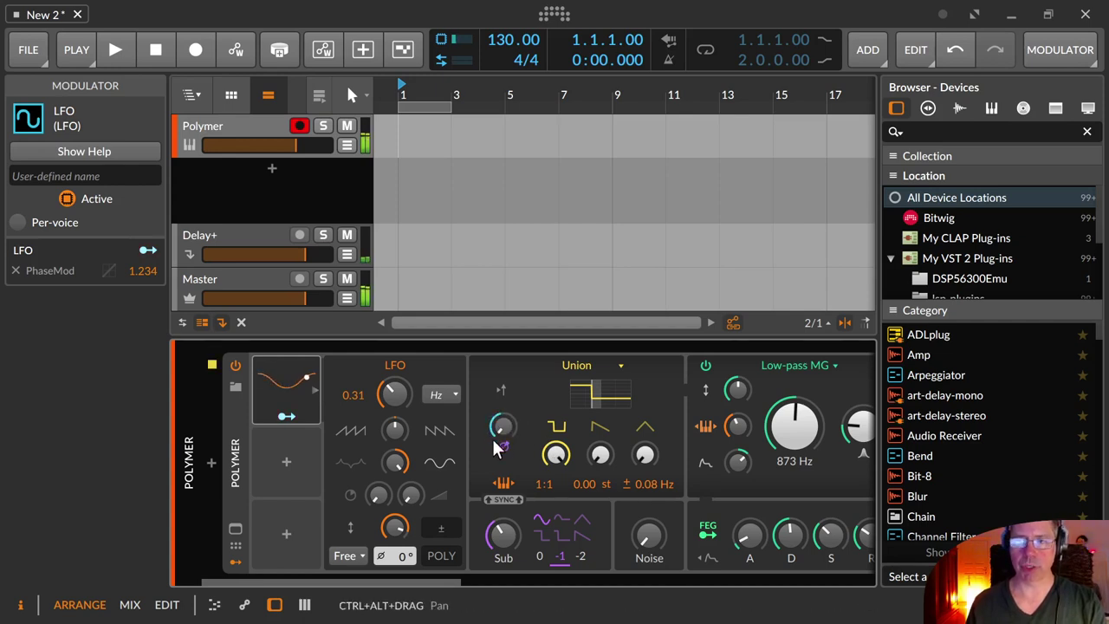
# Set the shared LFO's trigger mode back to Note so it resets on new notes
pyautogui.rightClick(344, 555)
pyautogui.click(341, 557)
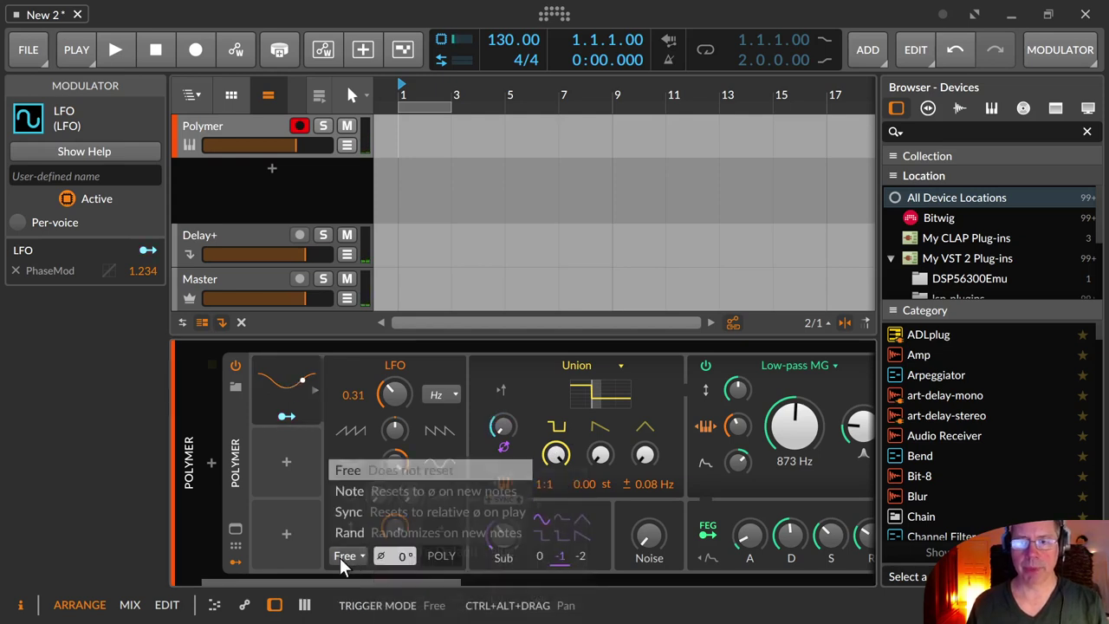
pyautogui.click(372, 490)
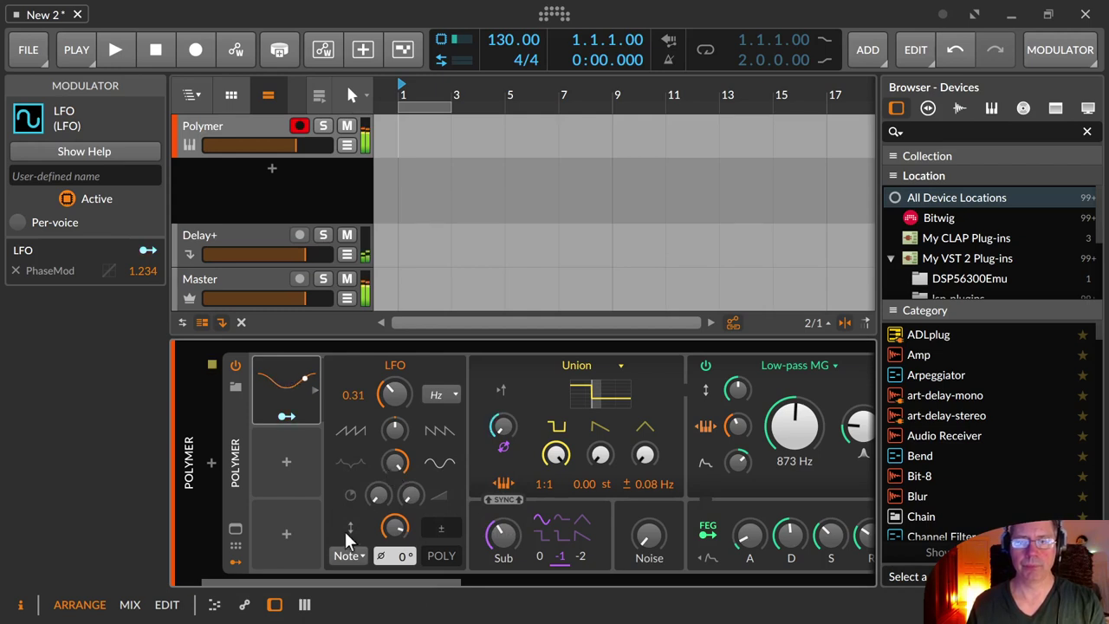
# Switch the LFO trigger mode to Sync, then briefly play and stop the transport to hear it
pyautogui.click(345, 557)
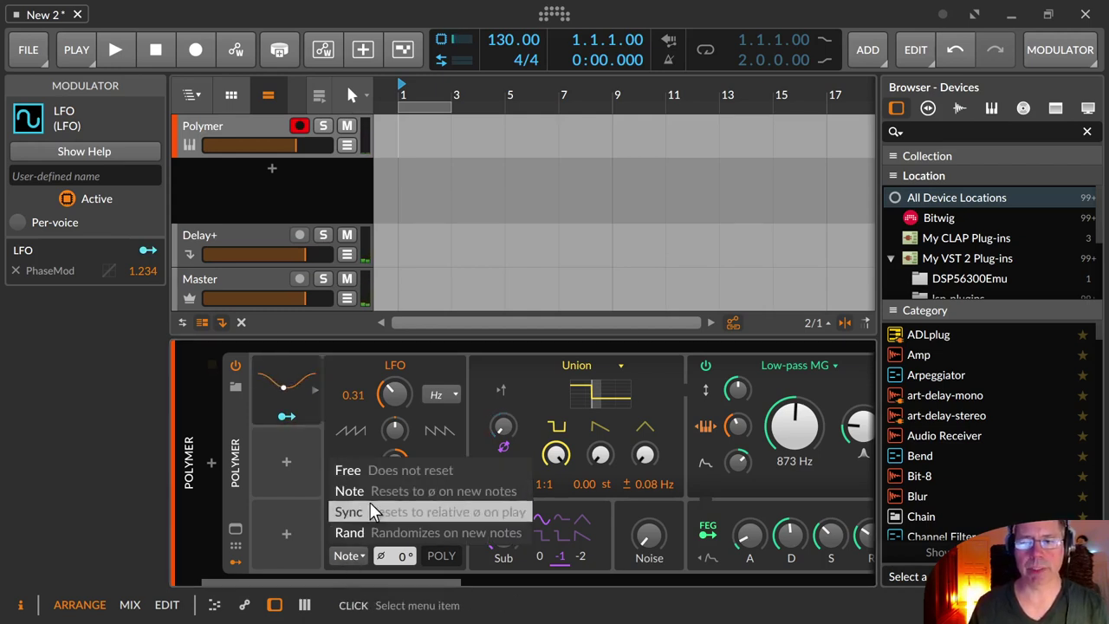
pyautogui.click(370, 504)
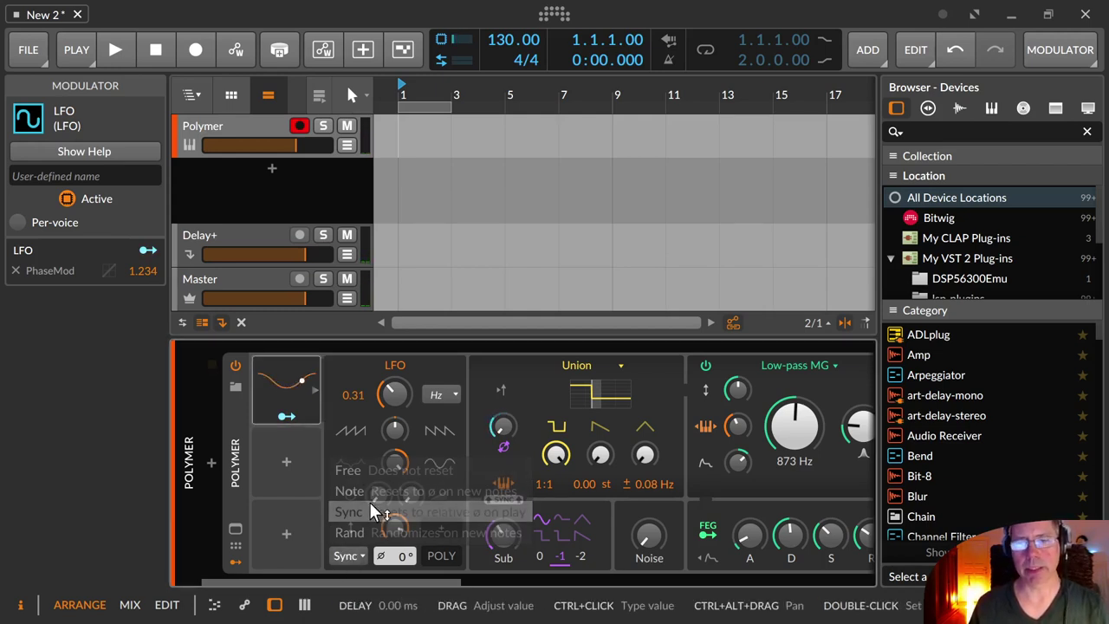
pyautogui.click(118, 49)
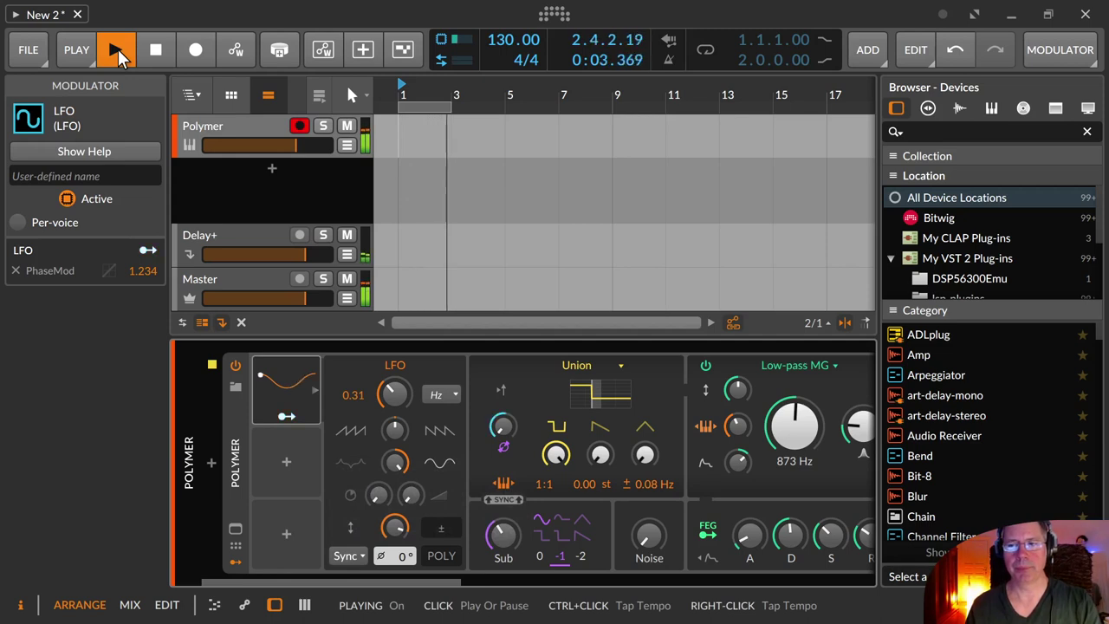
pyautogui.click(149, 48)
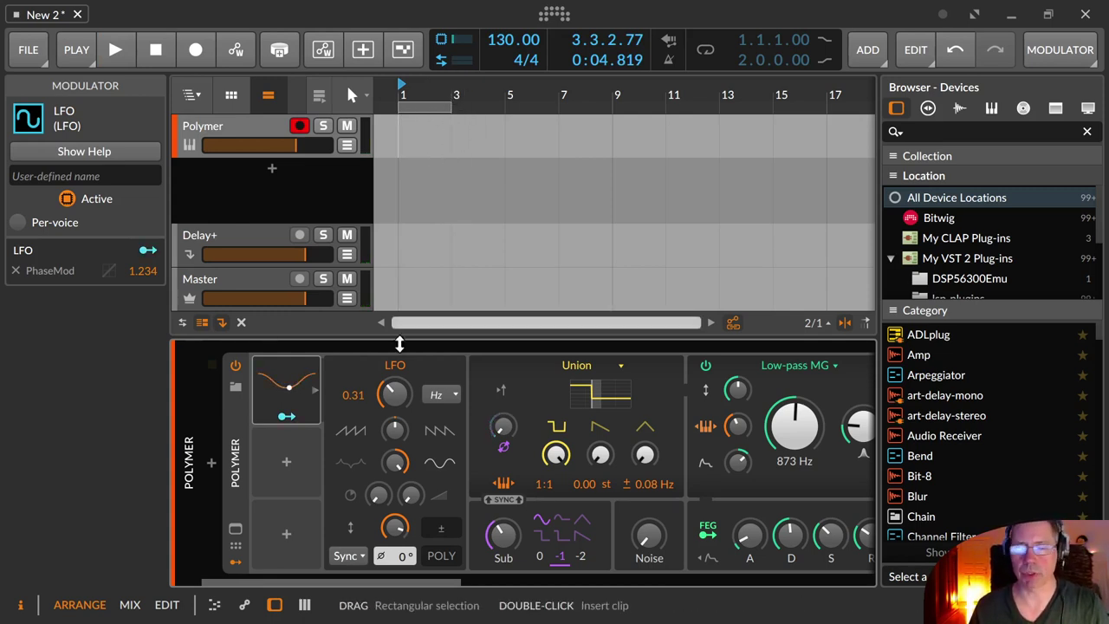
# Try the Rand trigger mode, then switch the LFO trigger back to Free
pyautogui.click(351, 556)
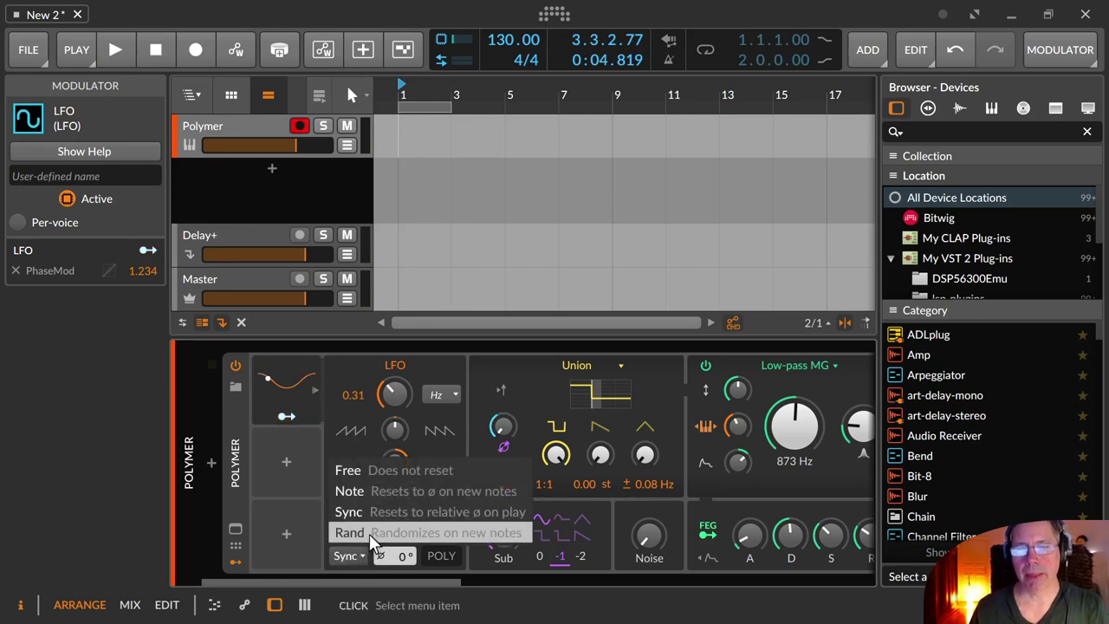
pyautogui.click(369, 533)
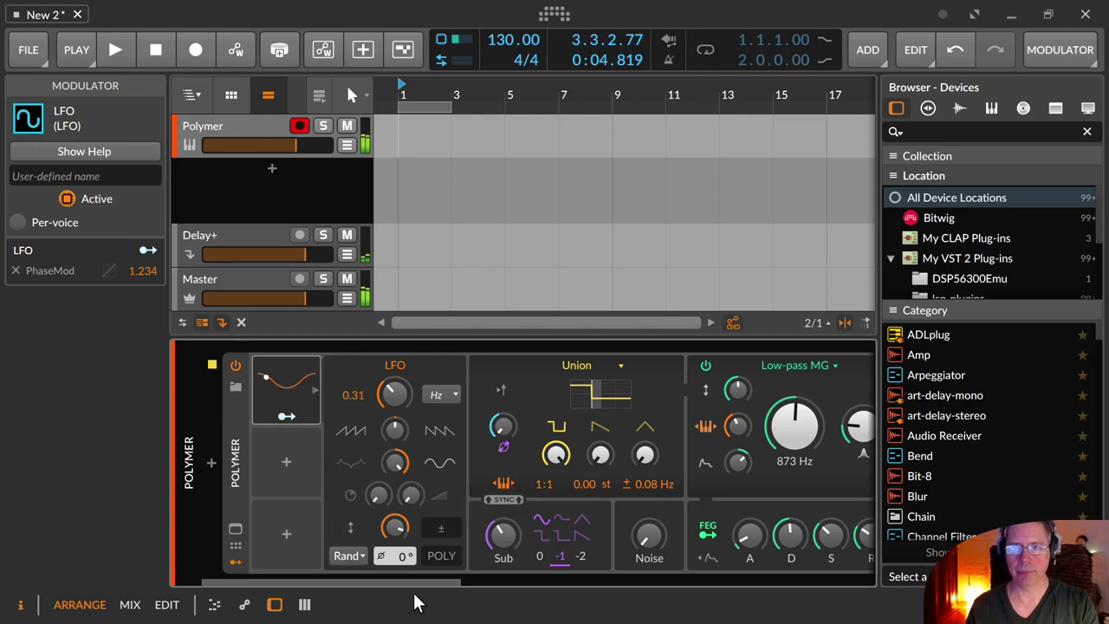
pyautogui.click(350, 557)
pyautogui.click(366, 474)
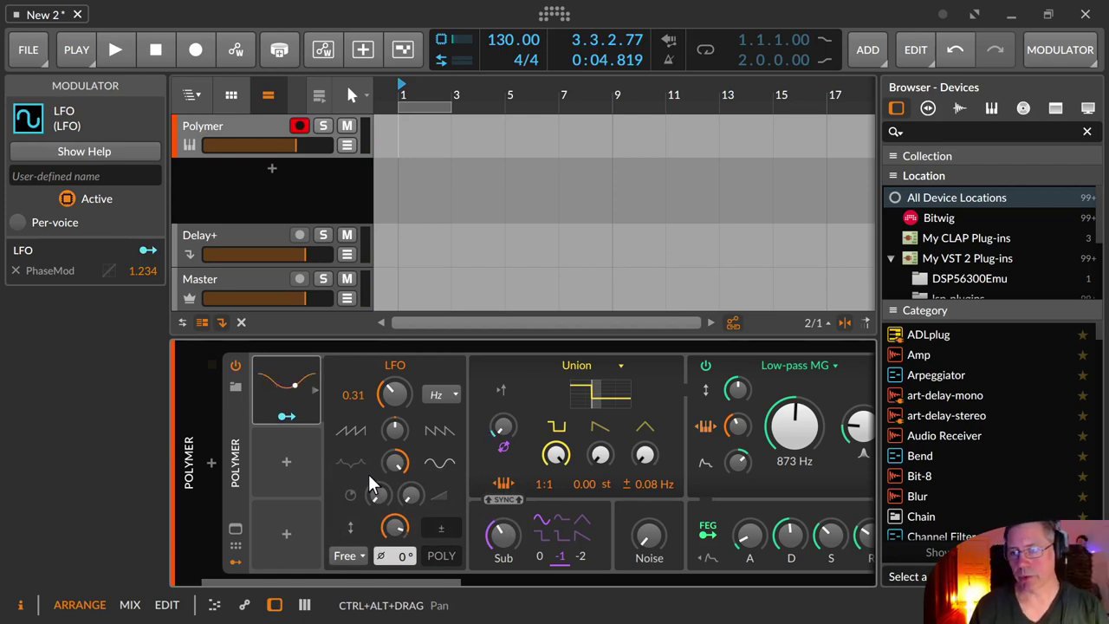
# Lower Sub to about 23% and reduce the curve, then sweep the LFO rate to 0.03 Hz
pyautogui.moveTo(511, 532); pyautogui.dragTo(512, 563)
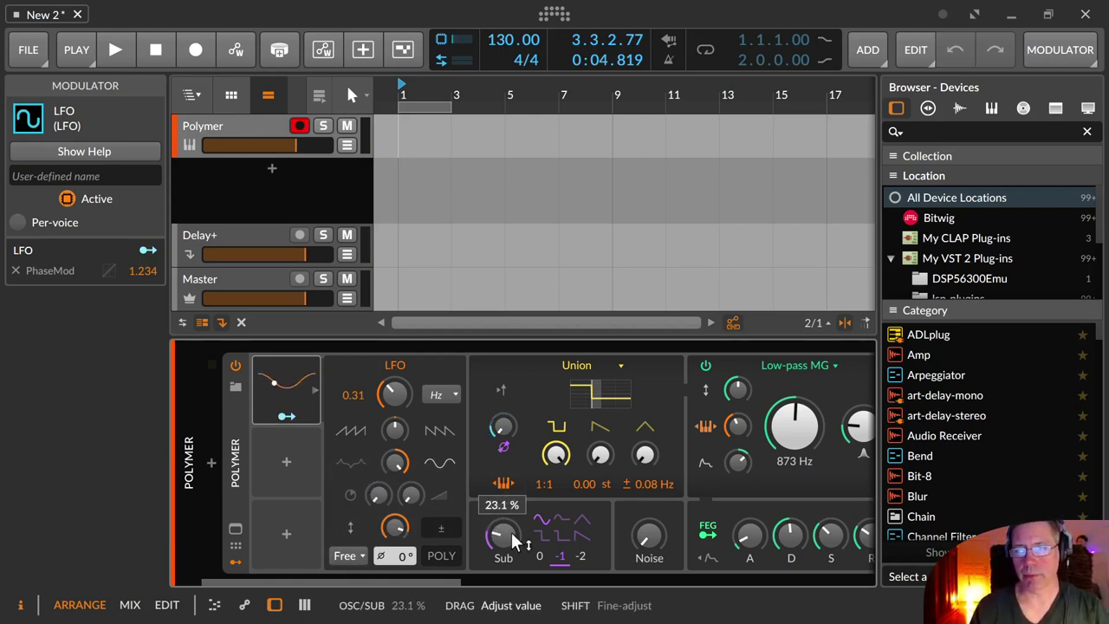
pyautogui.moveTo(395, 462); pyautogui.dragTo(395, 468)
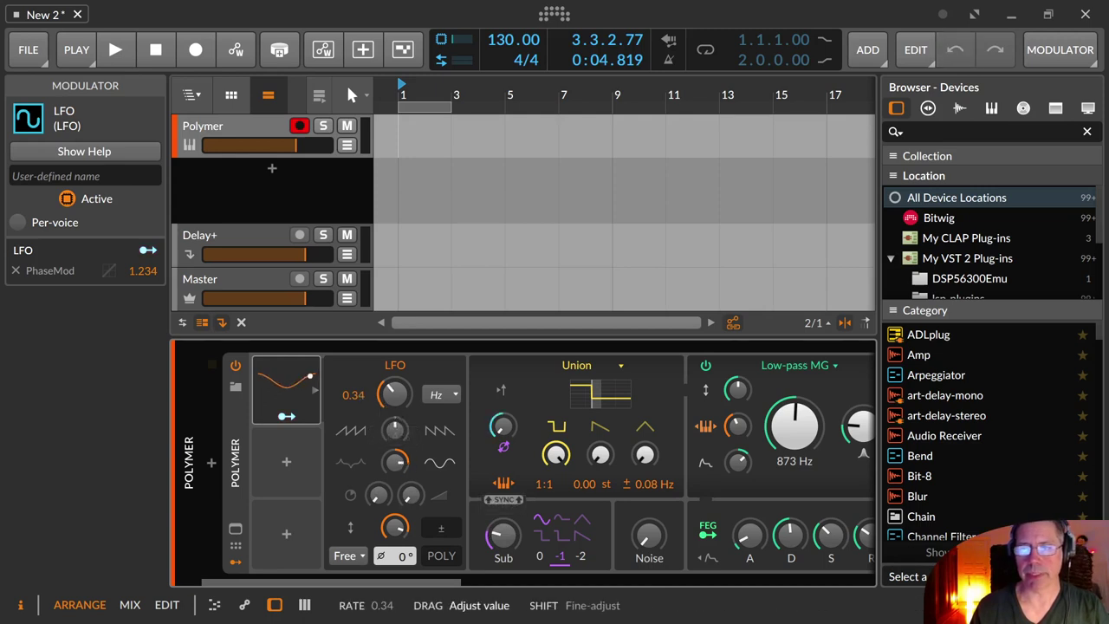
pyautogui.moveTo(393, 393); pyautogui.dragTo(393, 310)
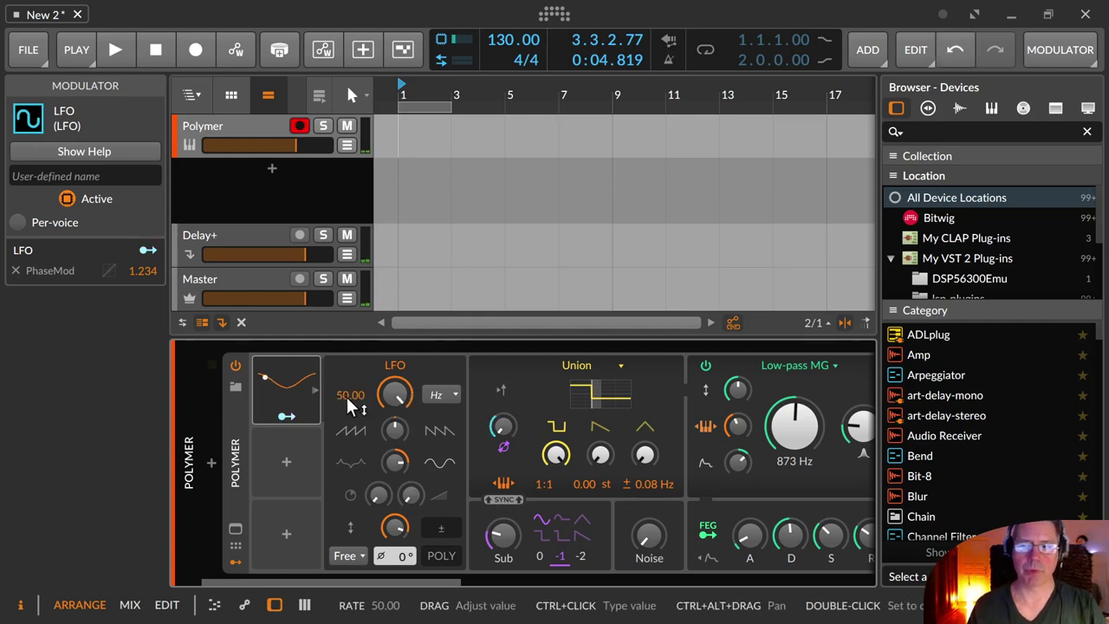
pyautogui.moveTo(395, 394); pyautogui.dragTo(395, 485)
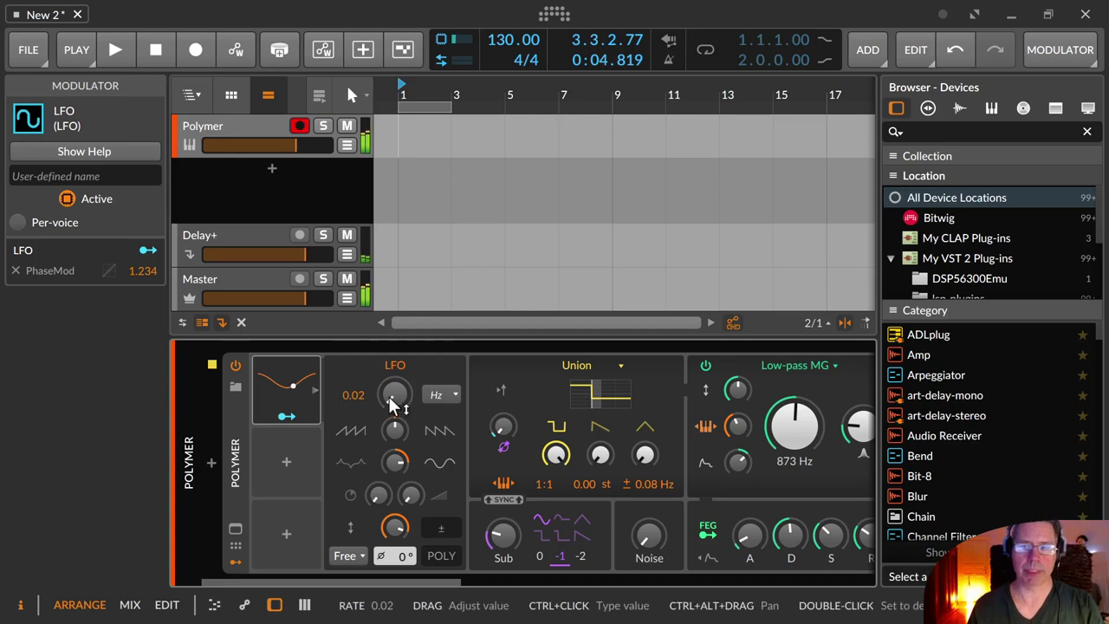
pyautogui.moveTo(392, 394); pyautogui.dragTo(391, 389)
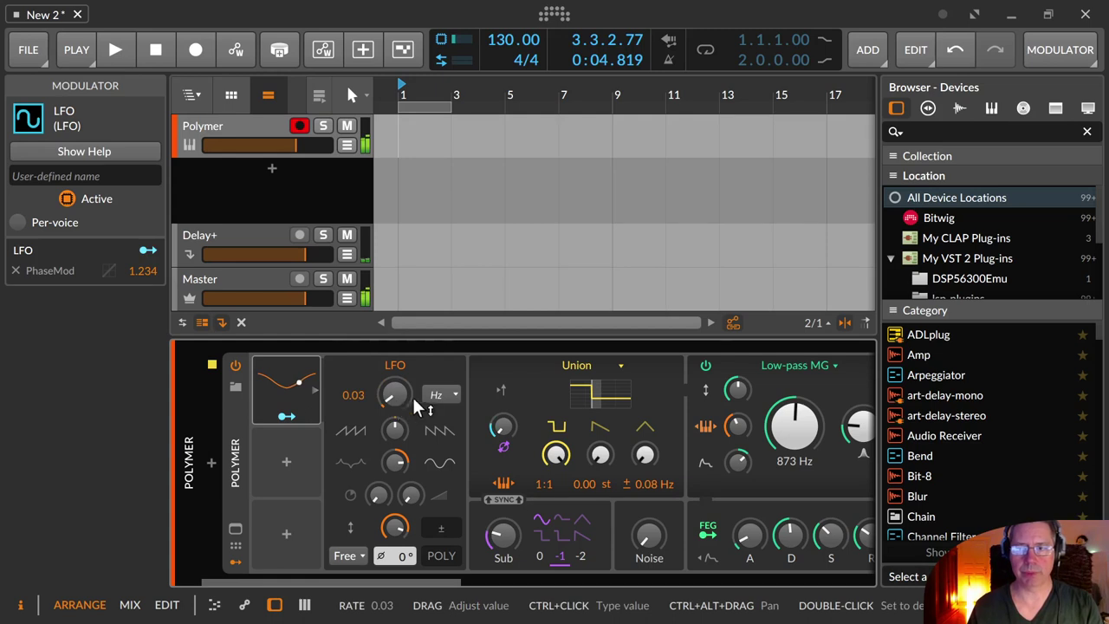
pyautogui.click(450, 387)
# Change the LFO rate unit to kilohertz, settle on 0.02 kHz, and re-enable POLY mode
pyautogui.click(475, 35)
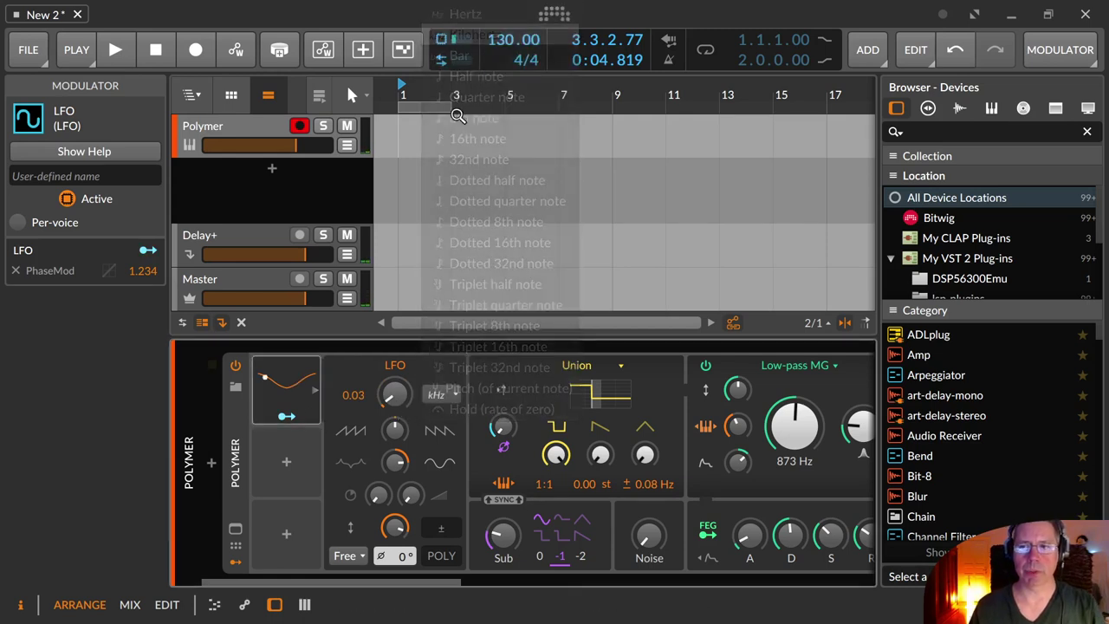
pyautogui.moveTo(395, 395); pyautogui.dragTo(400, 468)
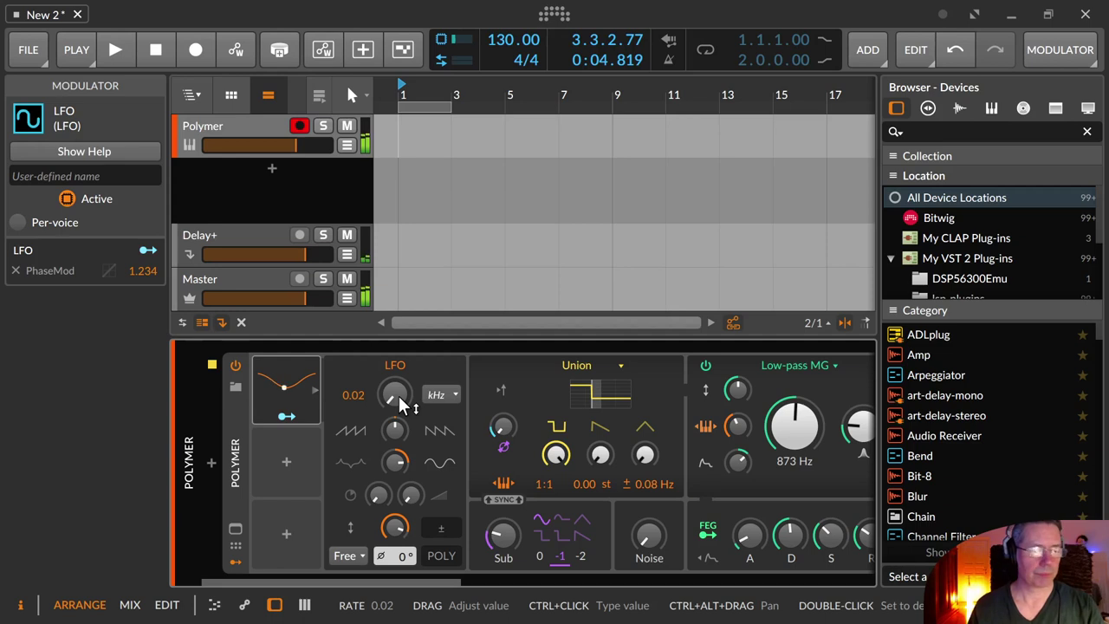
pyautogui.moveTo(399, 400); pyautogui.dragTo(414, 498)
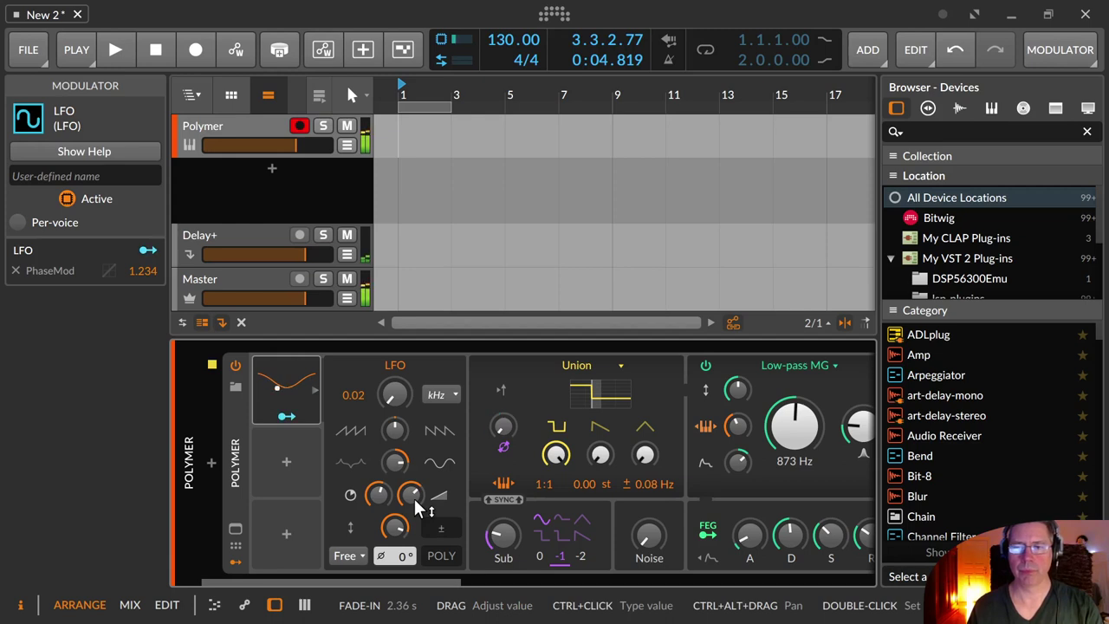
pyautogui.click(444, 557)
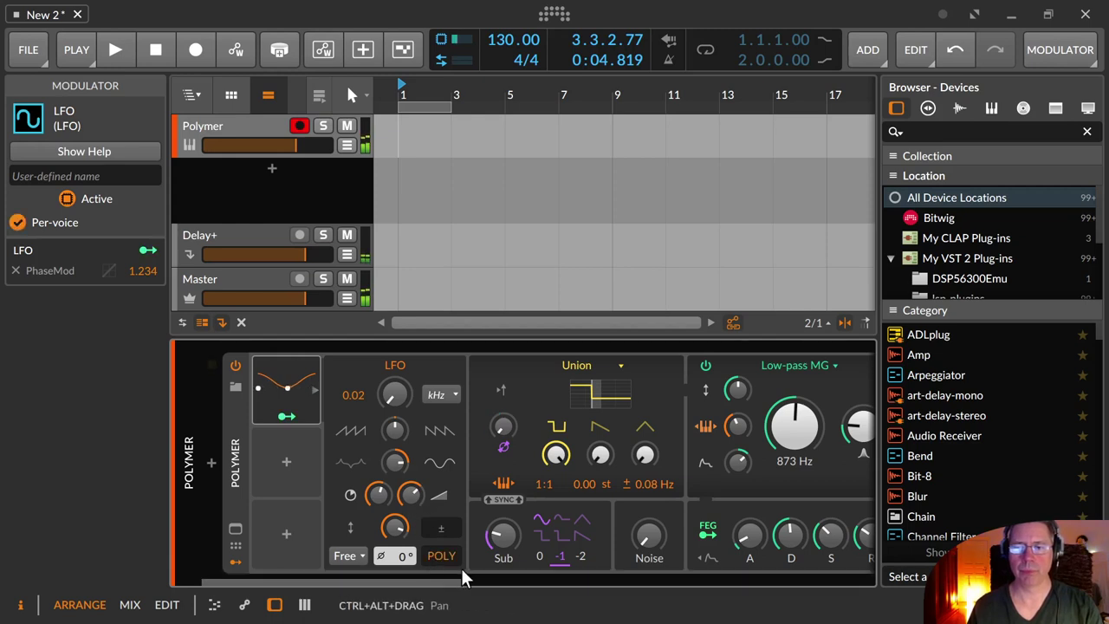